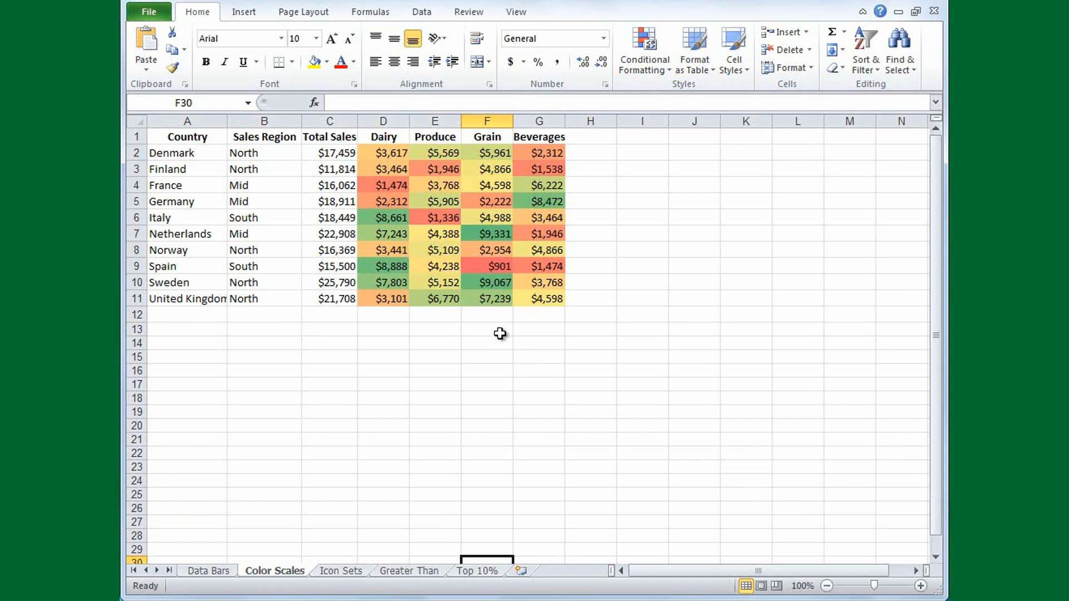
Step: Review the conditional formatting examples on the Color Scales, Icon Sets, Greater Than and Top 10% sheets
left_click(393, 267)
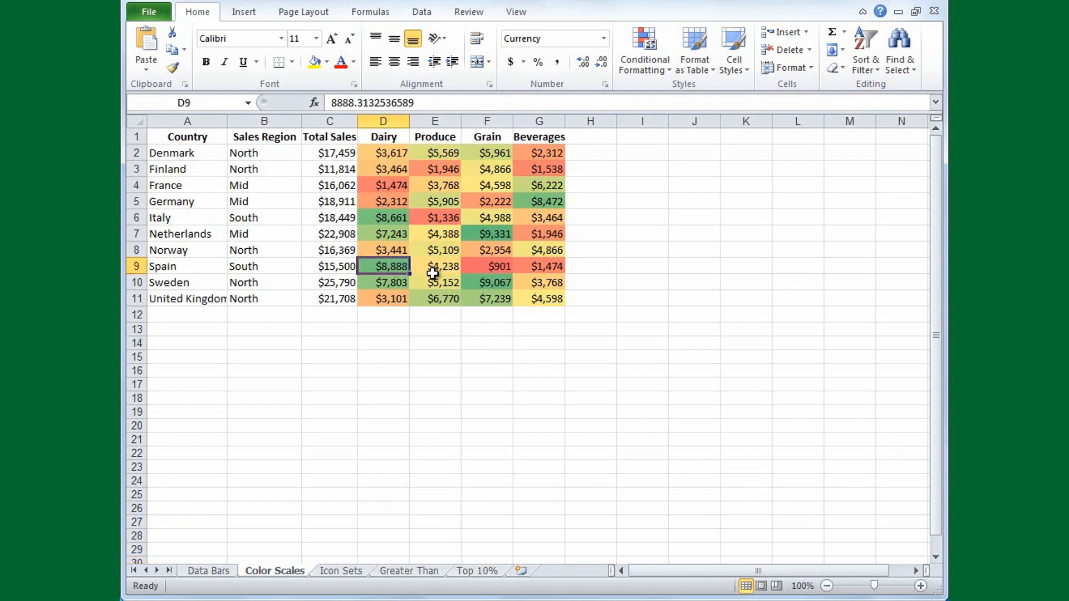
left_click(499, 286)
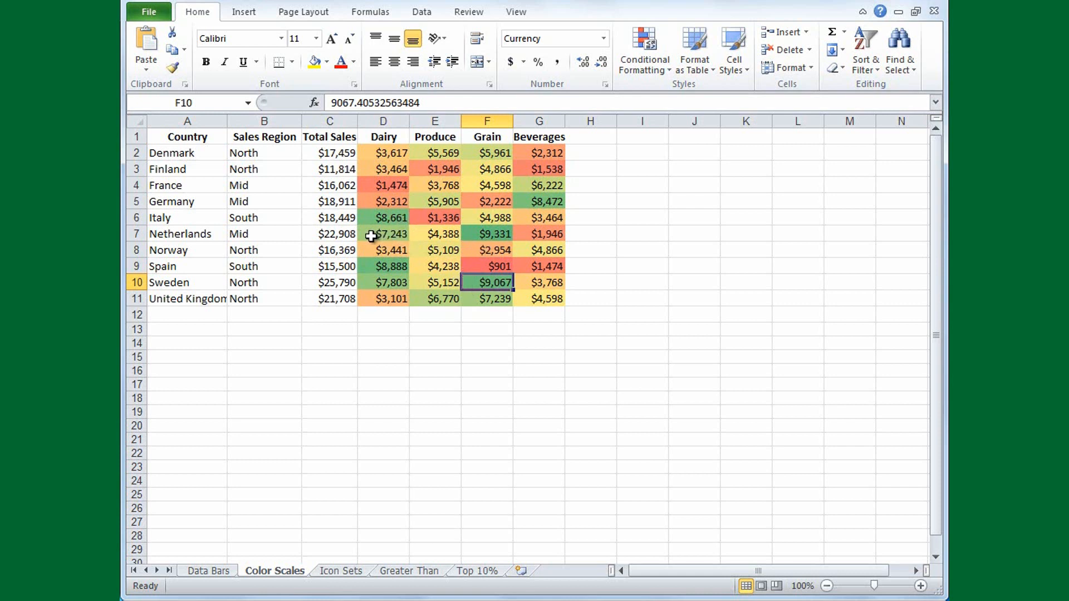
left_click(478, 268)
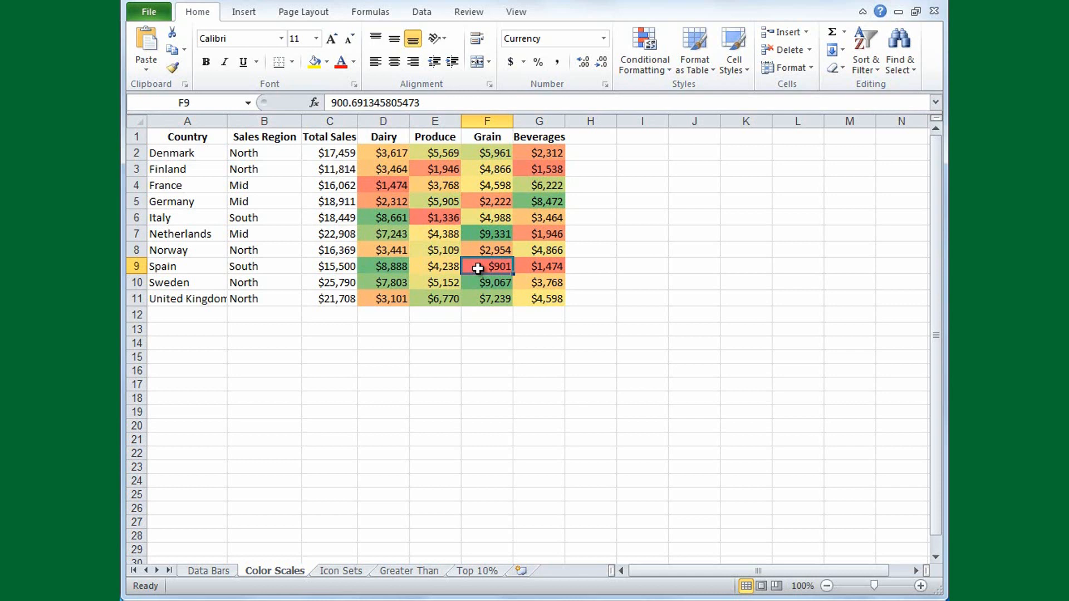
key("ctrl+Page_Down")
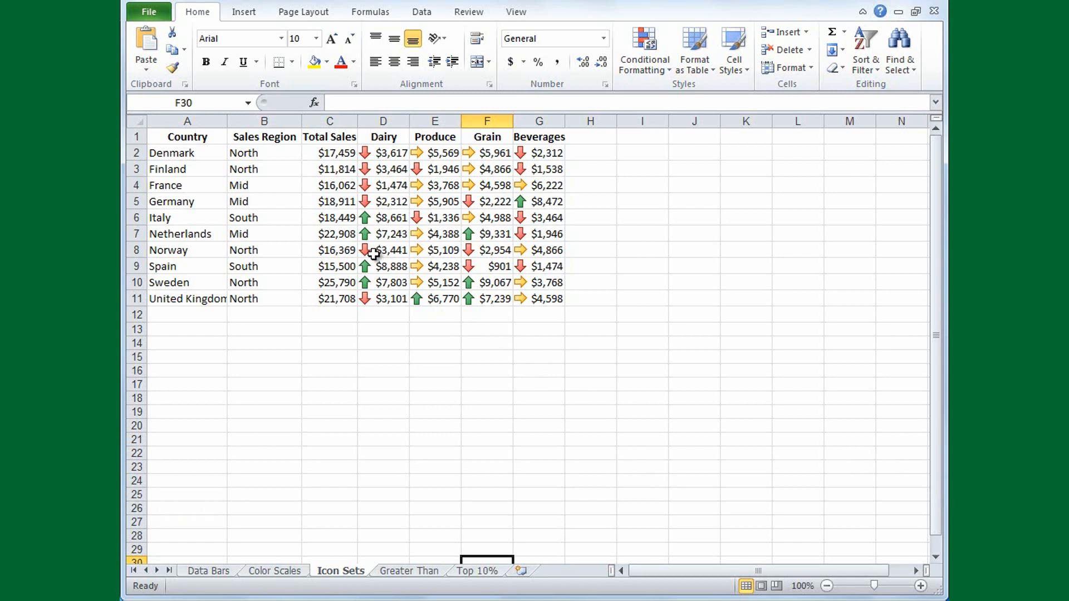
left_click(402, 571)
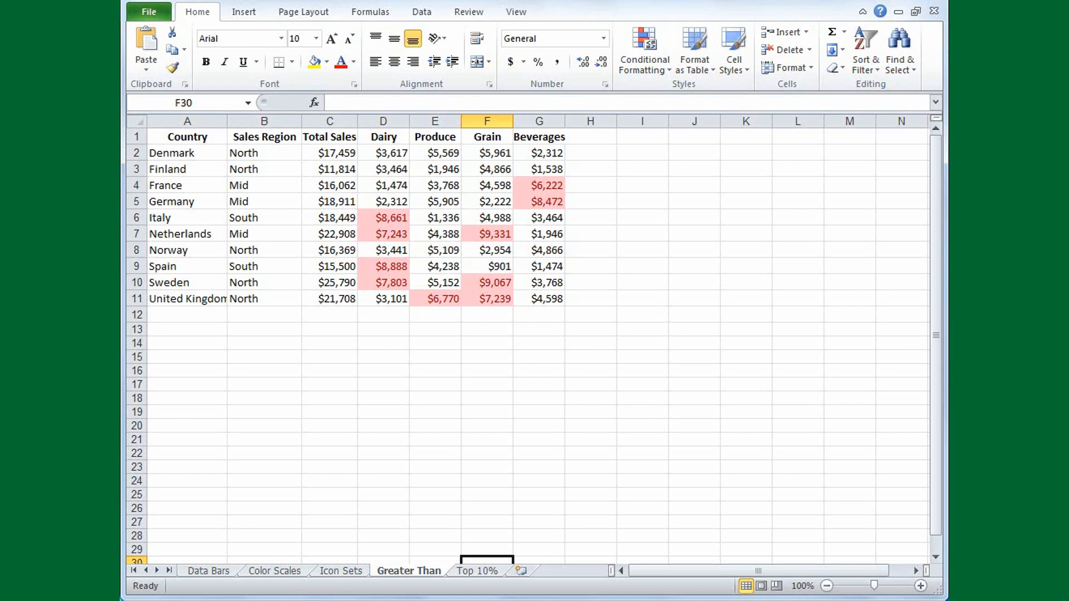
left_click(477, 571)
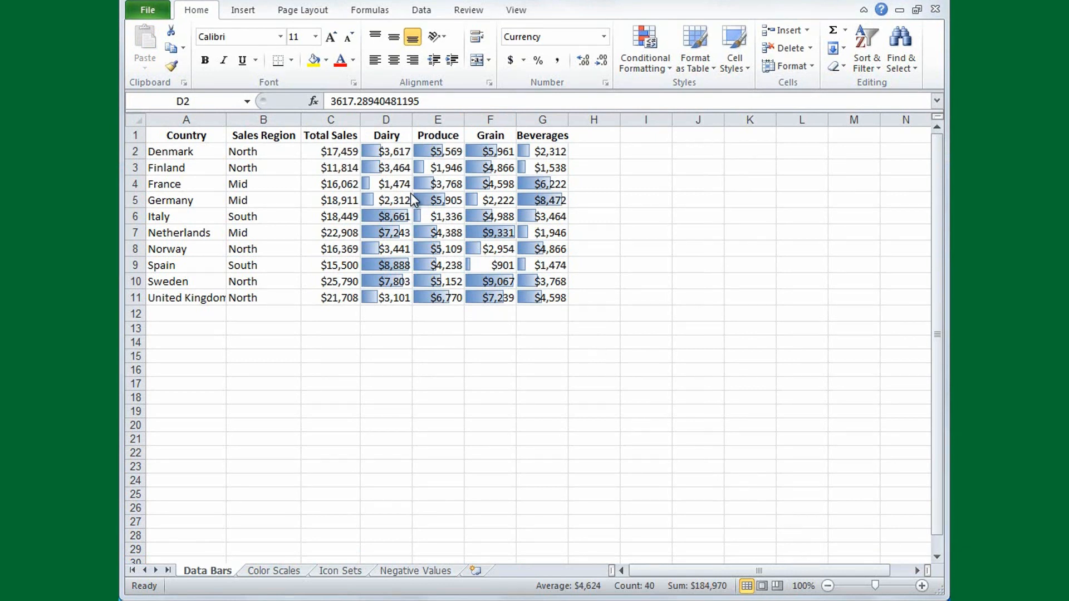
Step: Clear the conditional formatting rules from the sales figures in D2:G11 on the Data Bars sheet
left_click(372, 152)
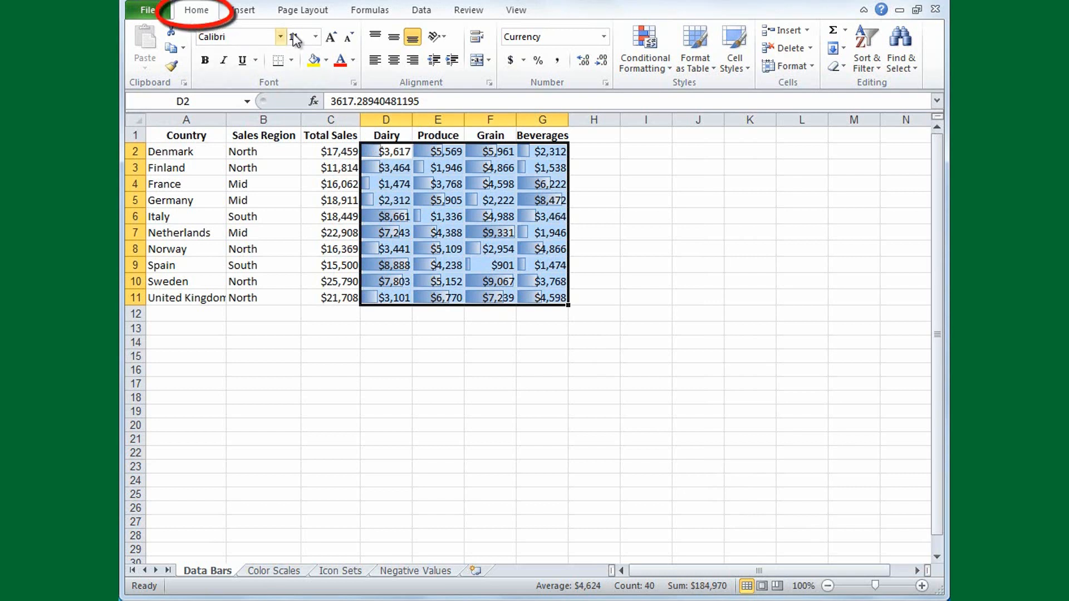
left_click(668, 69)
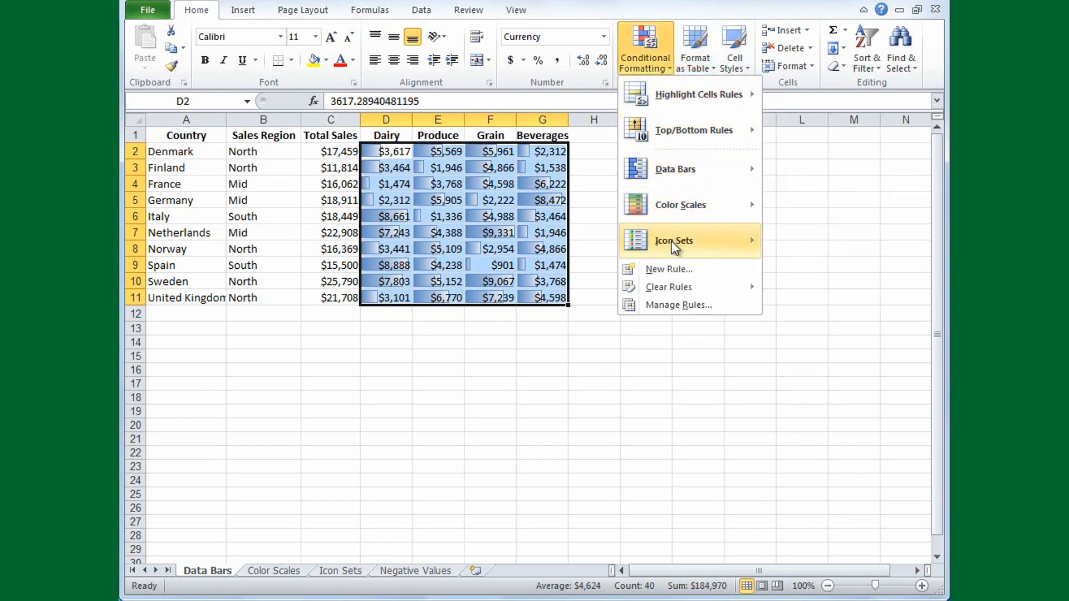
mouse_move(677, 284)
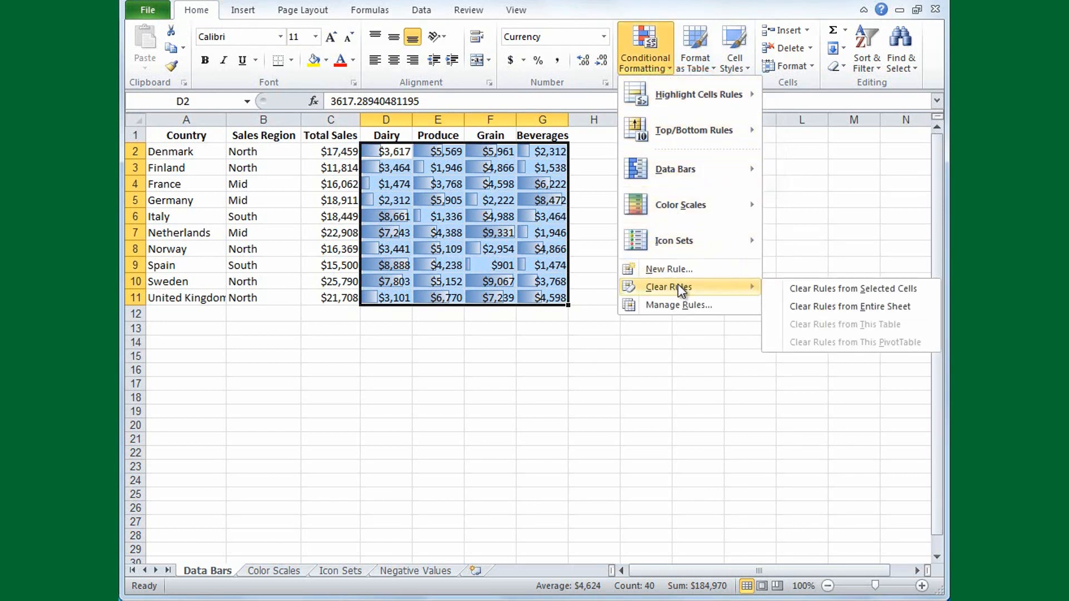
left_click(791, 289)
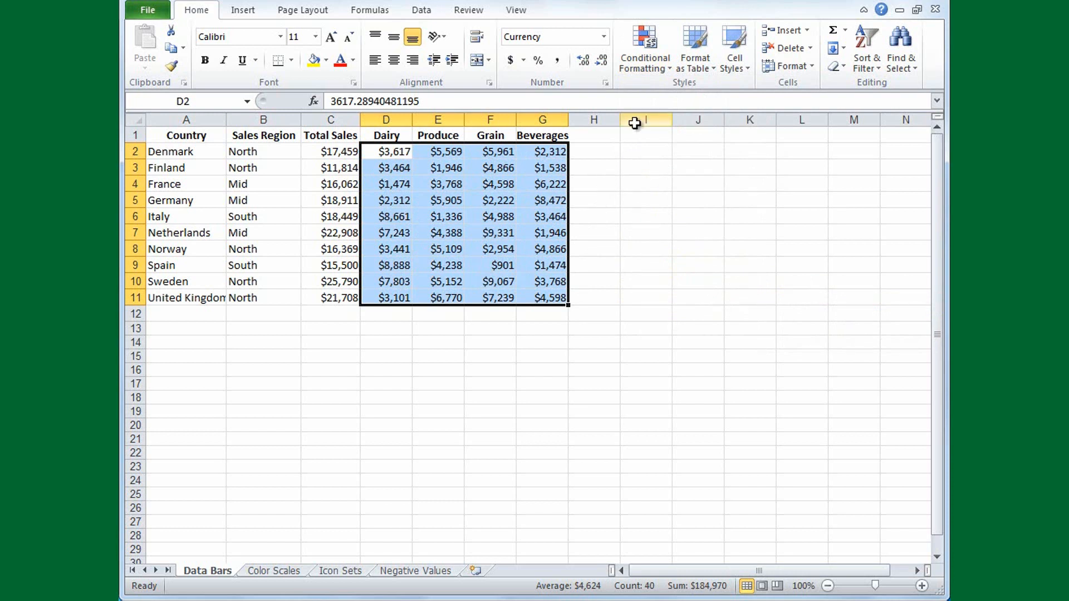
Step: Apply blue solid fill data bars to the sales figures in D2:G11
left_click(665, 72)
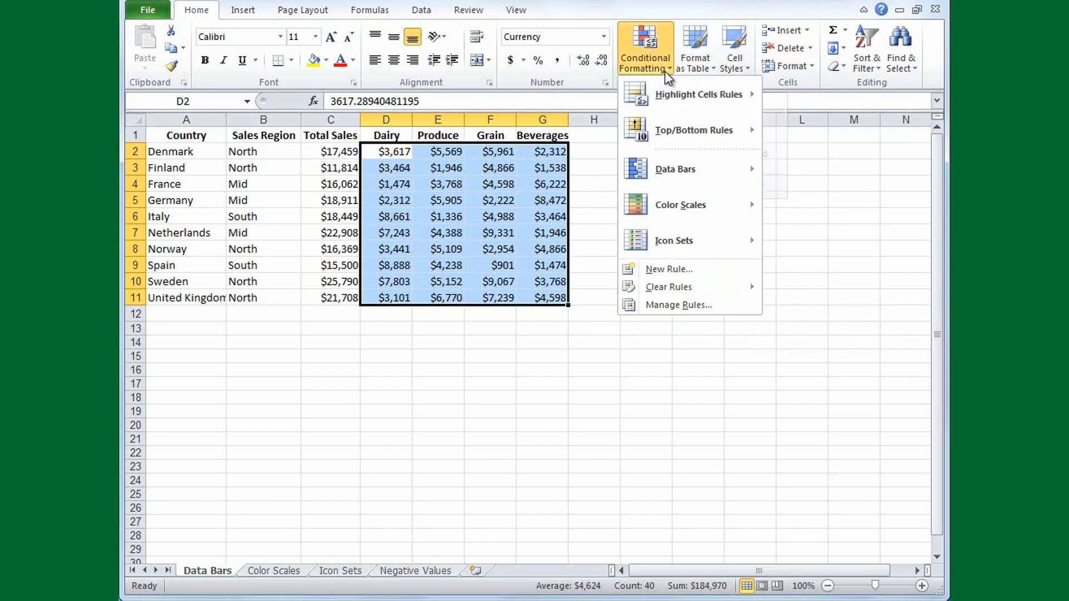
mouse_move(675, 167)
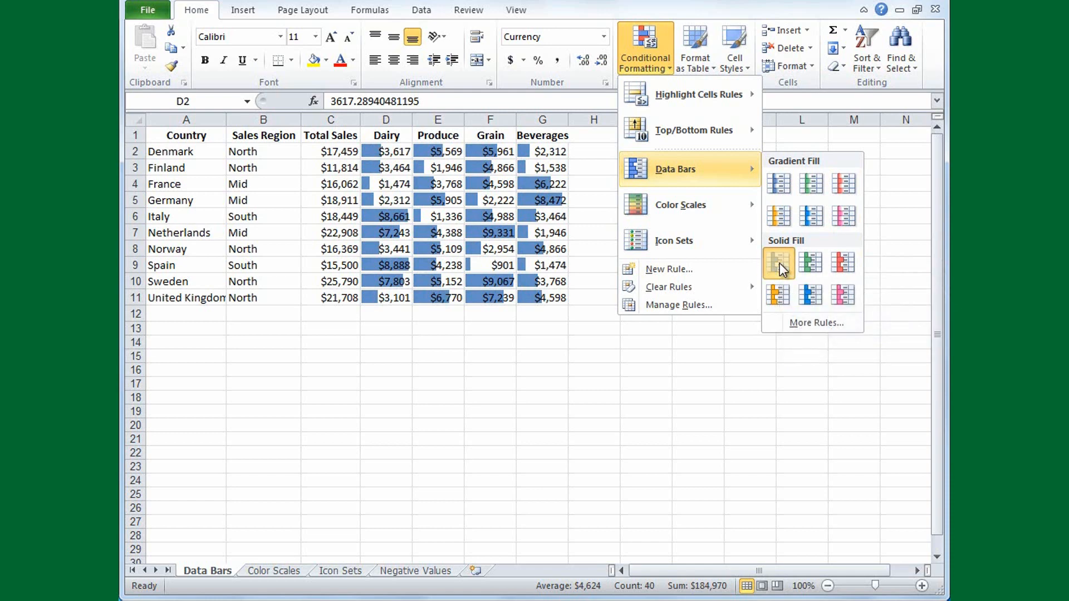
left_click(779, 263)
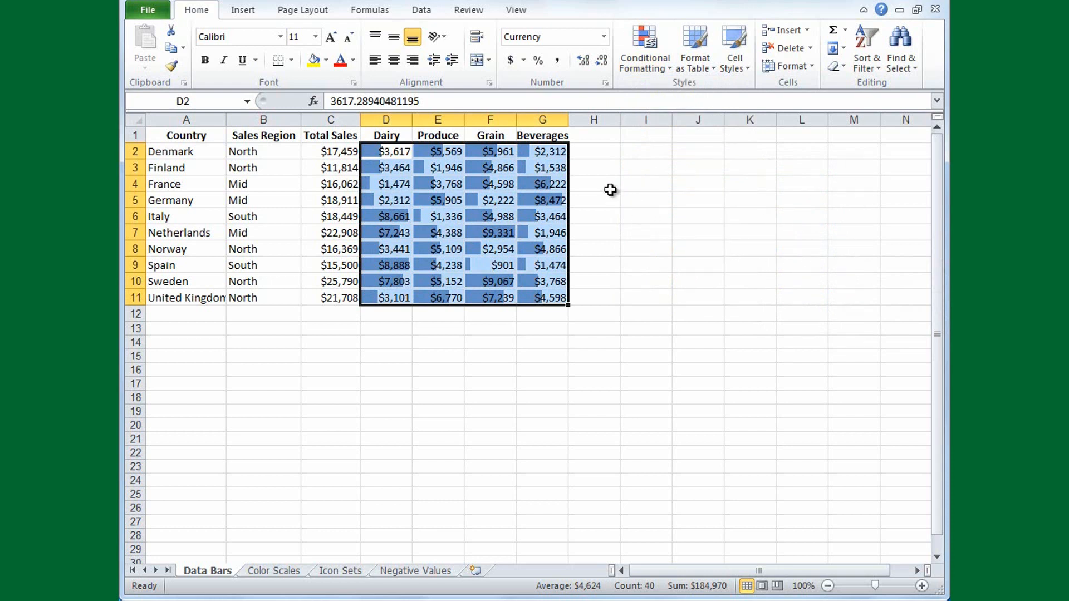
Step: Set Denmark's Beverages sales in G2 to 5999, and undo the change
left_click(555, 154)
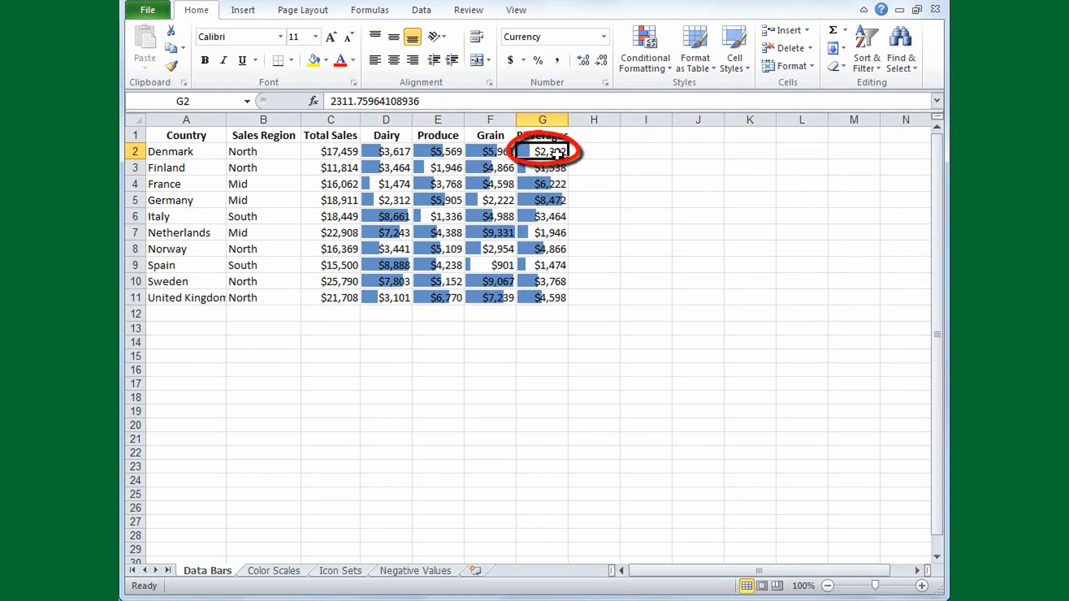
type("5999")
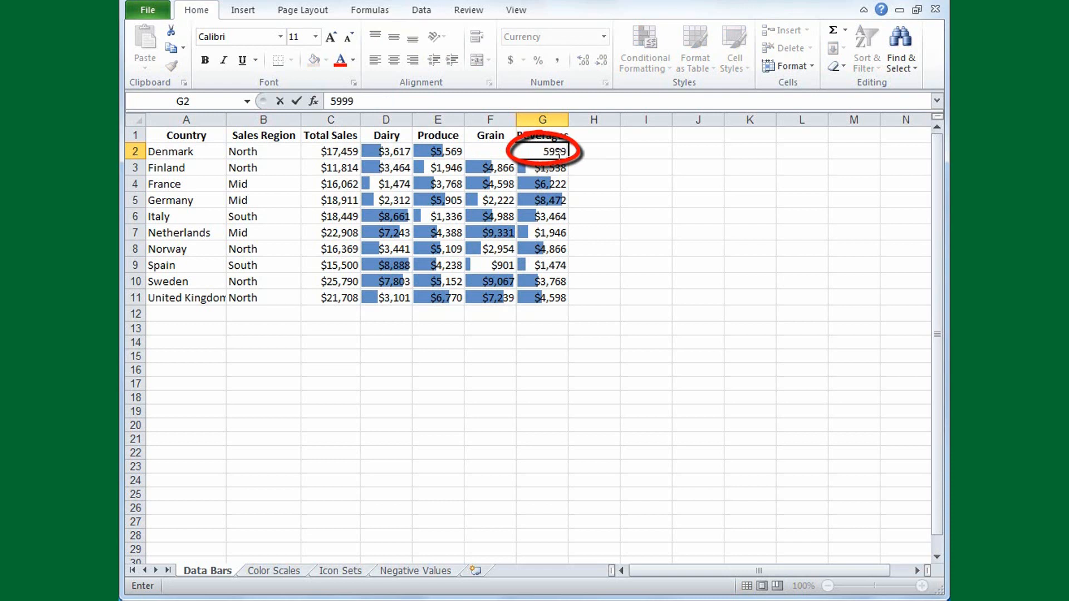
key("Return")
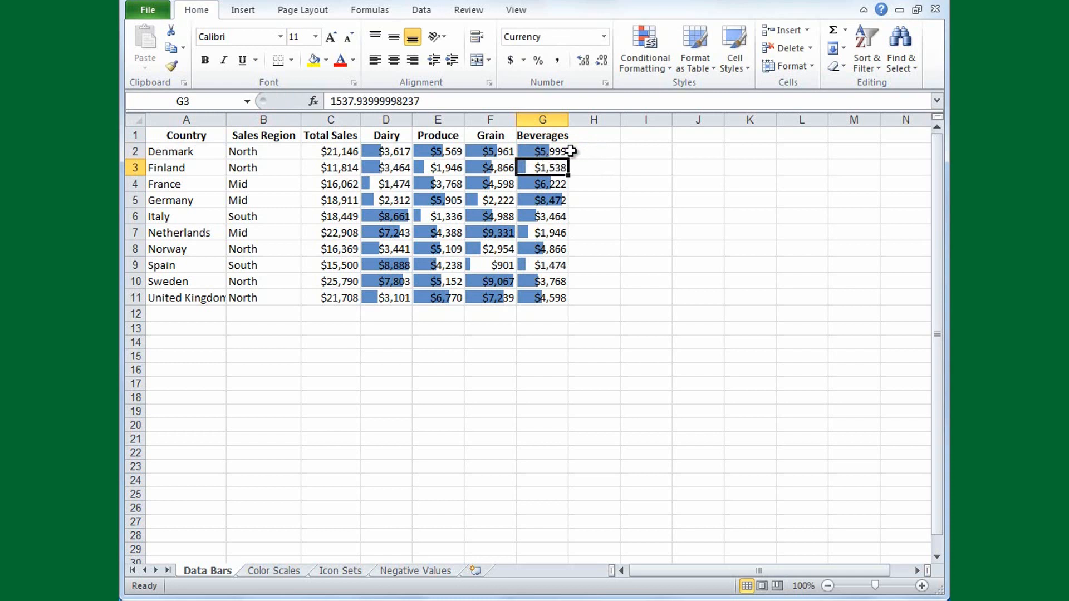
left_click(557, 150)
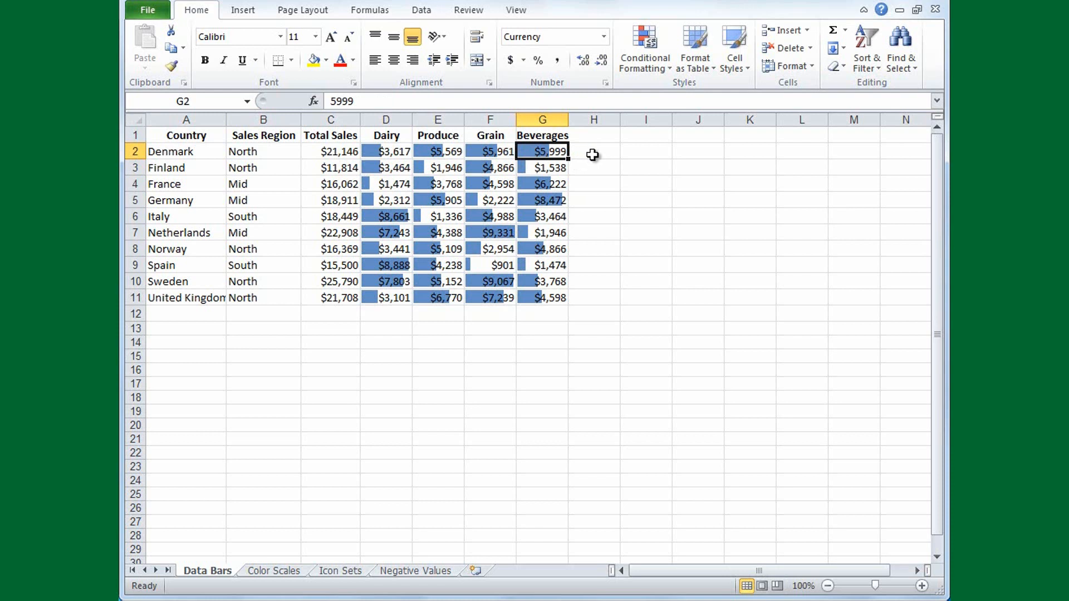
key("ctrl+z")
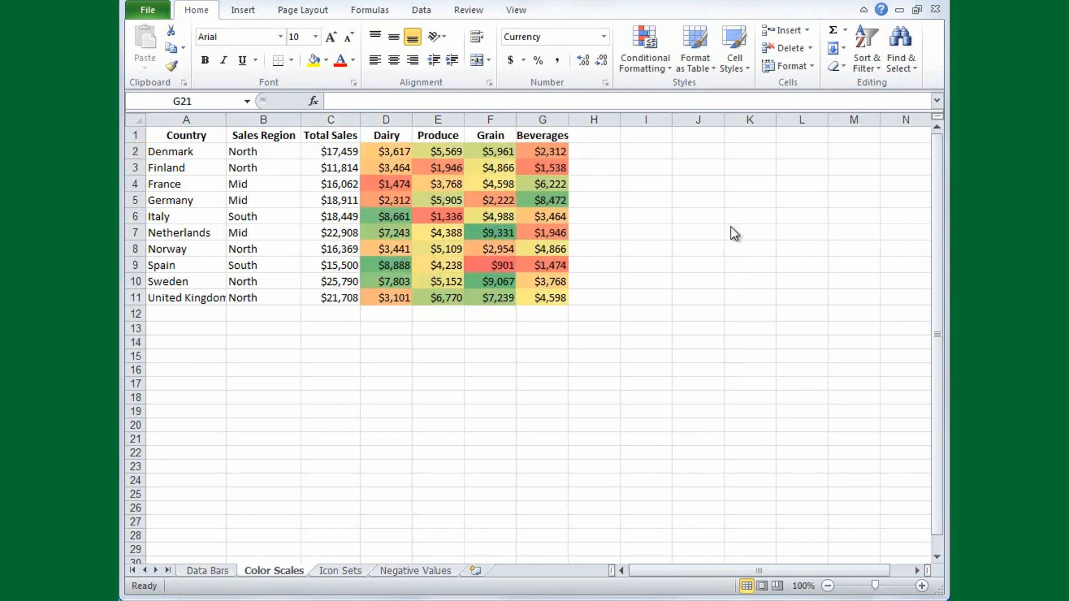
Step: Clear all conditional formatting rules from the entire Color Scales sheet
left_click(670, 67)
left_click(670, 69)
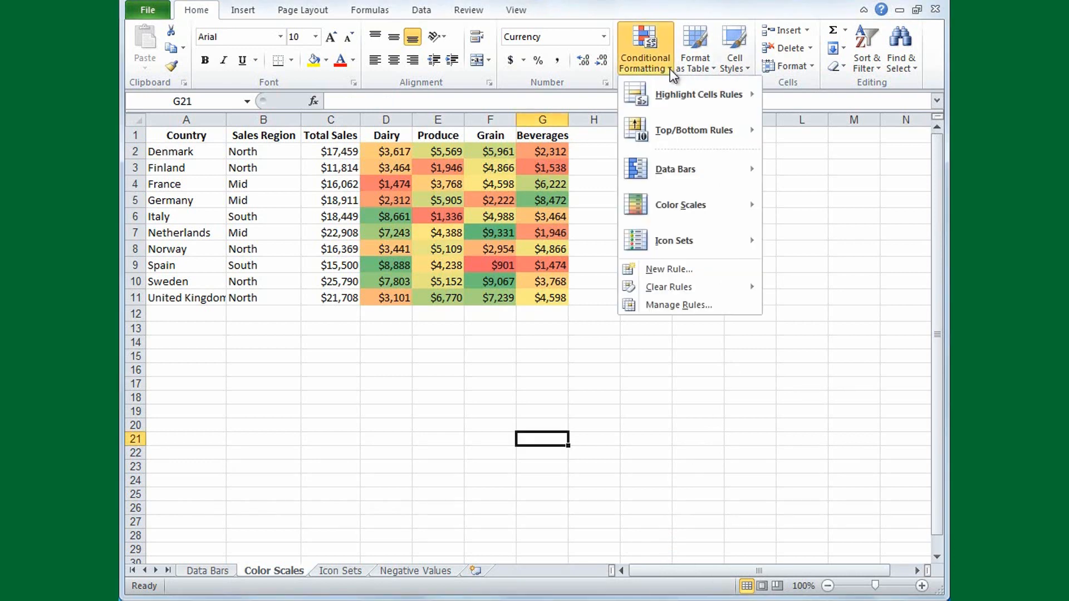
mouse_move(687, 291)
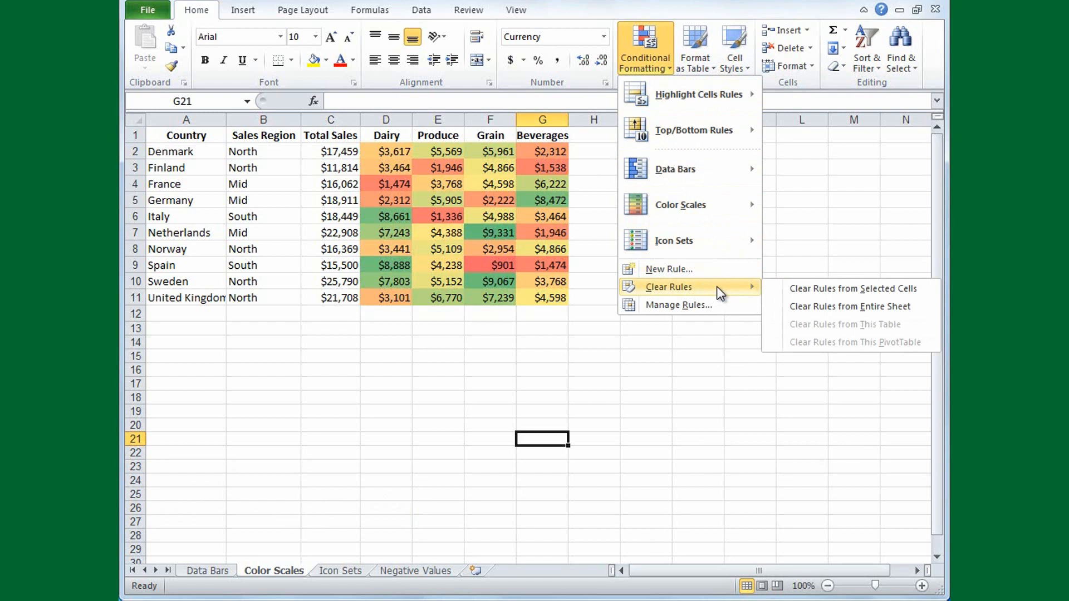
left_click(792, 307)
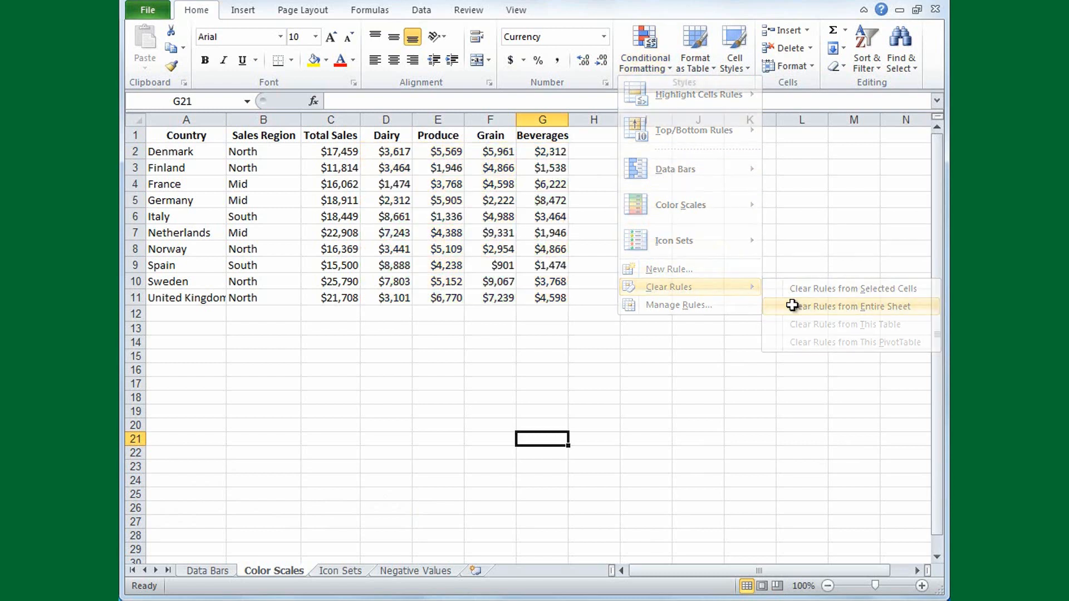
Step: Start a custom color scale rule for D2:G11 with the 2-Color Scale format style
left_click(387, 152)
left_click_drag(387, 151, 519, 290)
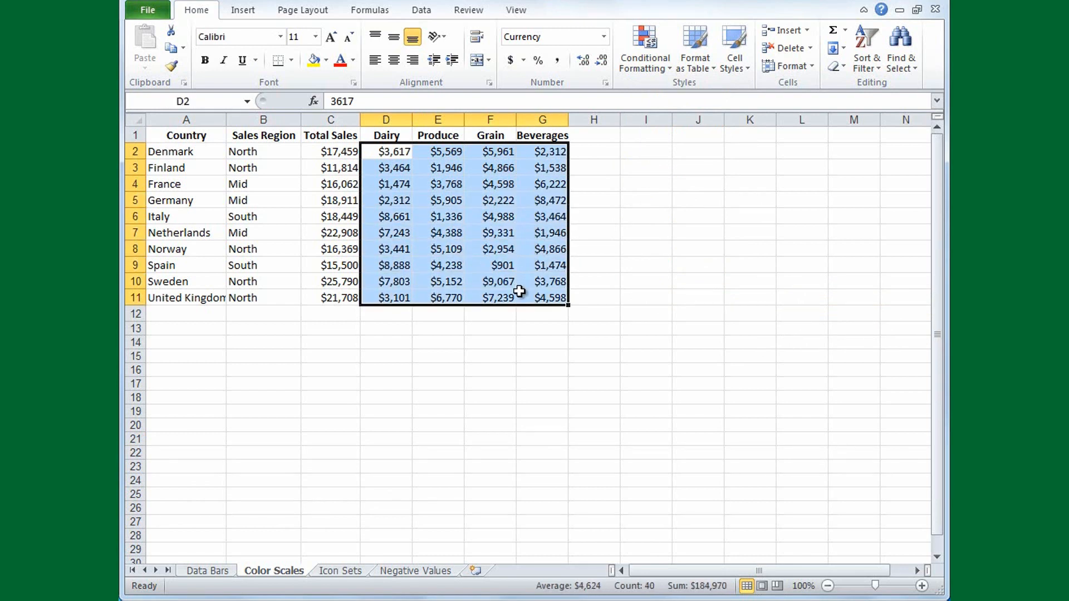
left_click(669, 72)
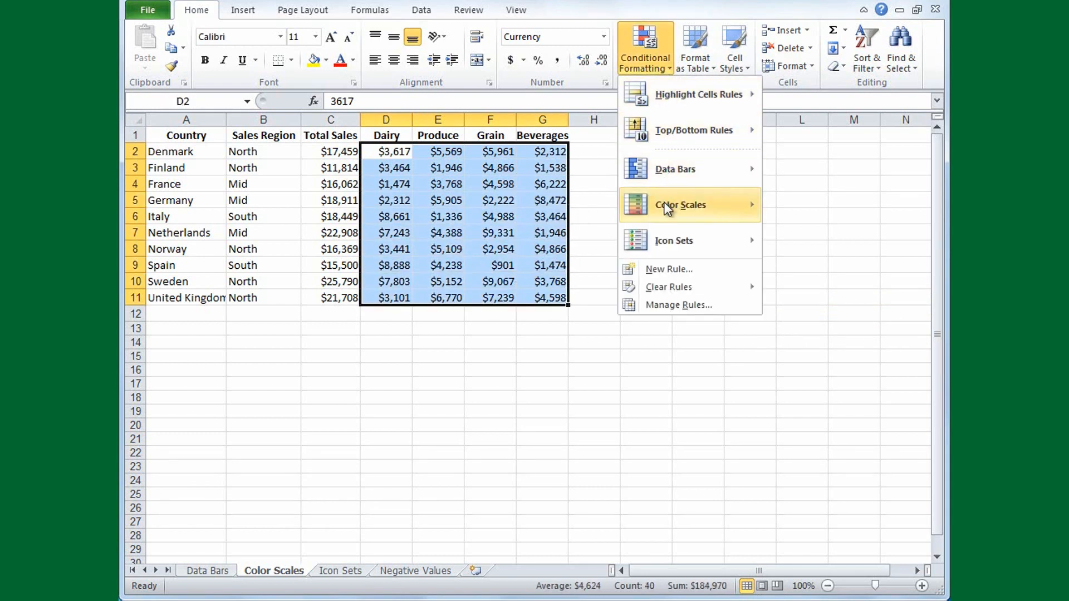
mouse_move(667, 209)
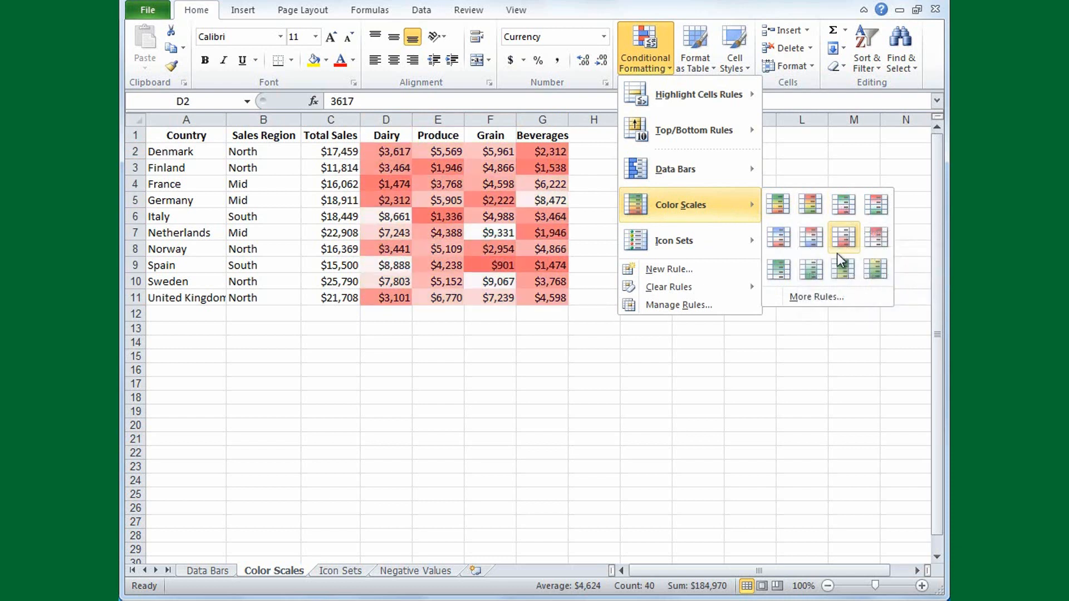
left_click(804, 300)
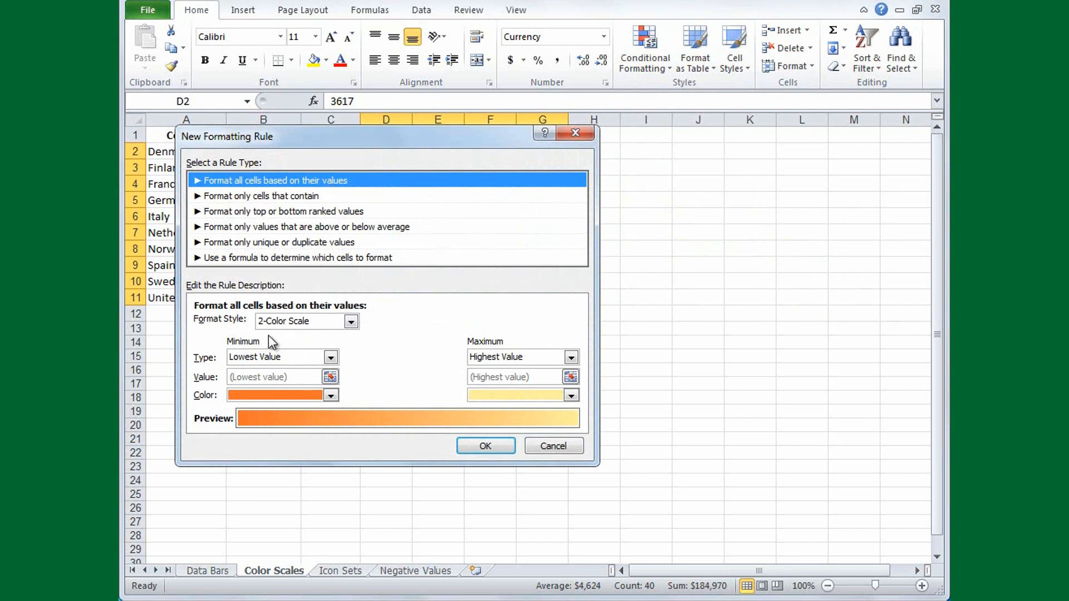
left_click(350, 321)
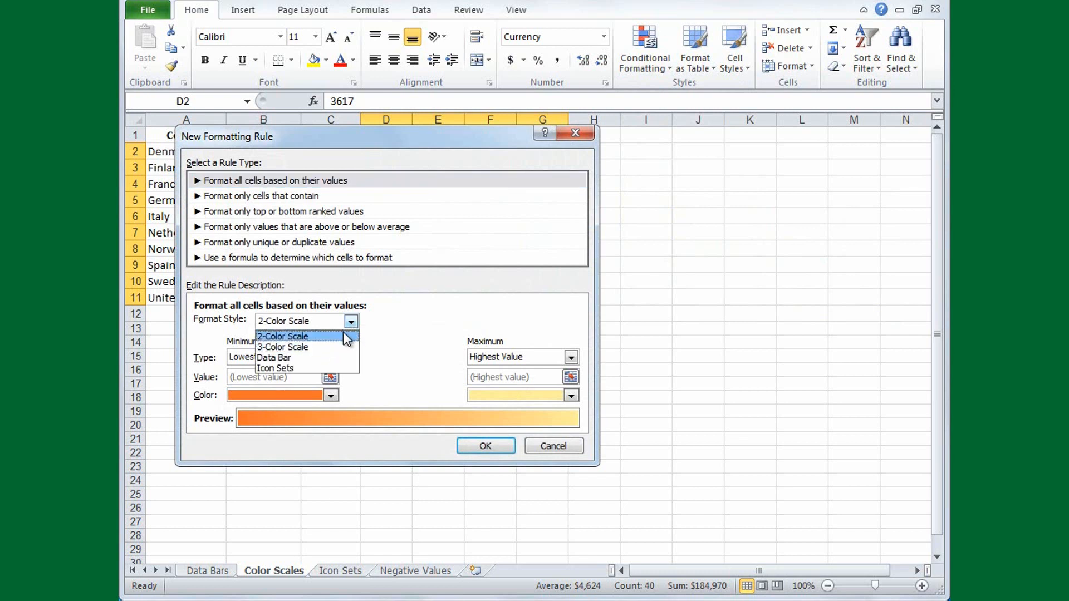
left_click(344, 336)
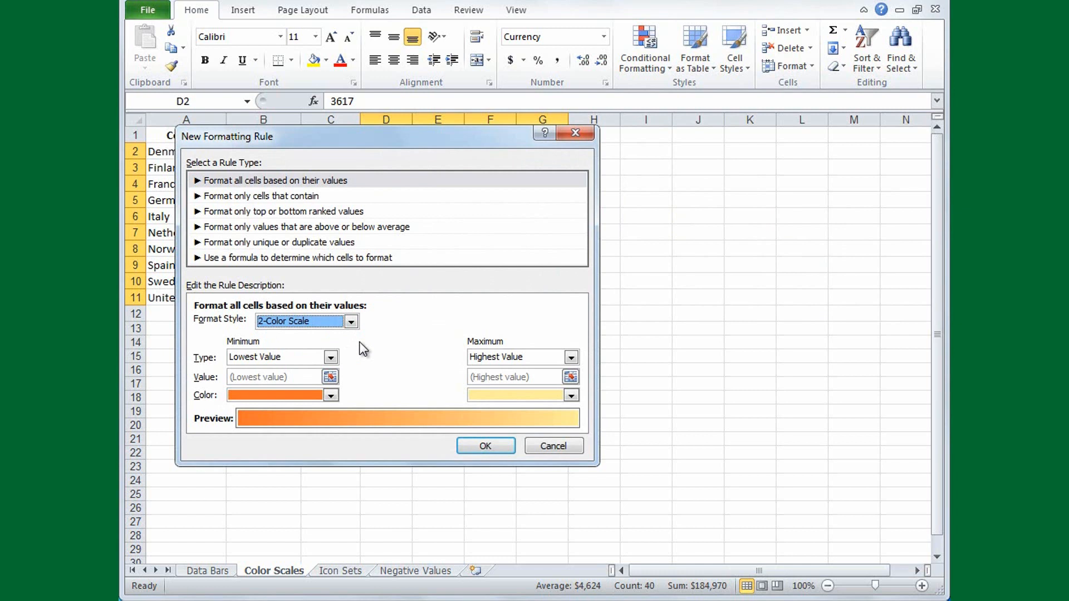
Step: Set the rule's minimum color to light blue and its maximum color to light olive green, and apply it to the cells
left_click(331, 395)
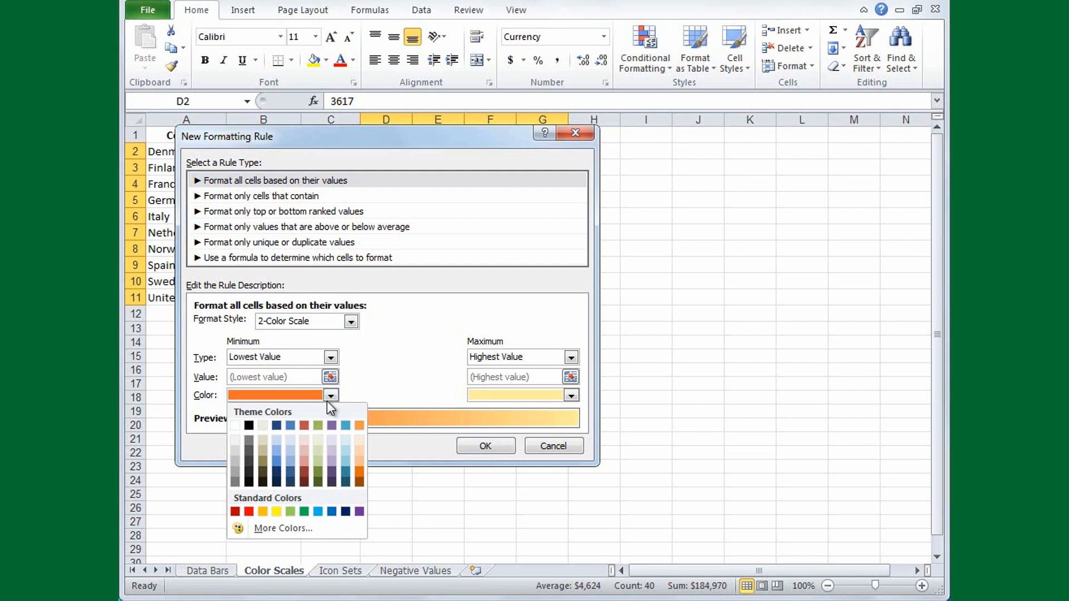
left_click(276, 438)
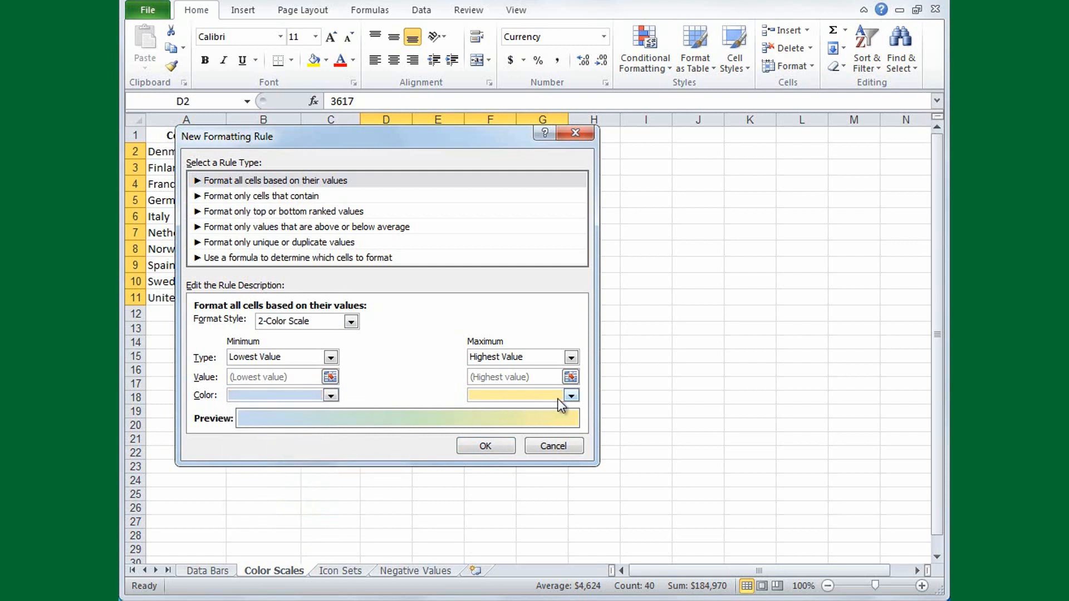
left_click(571, 397)
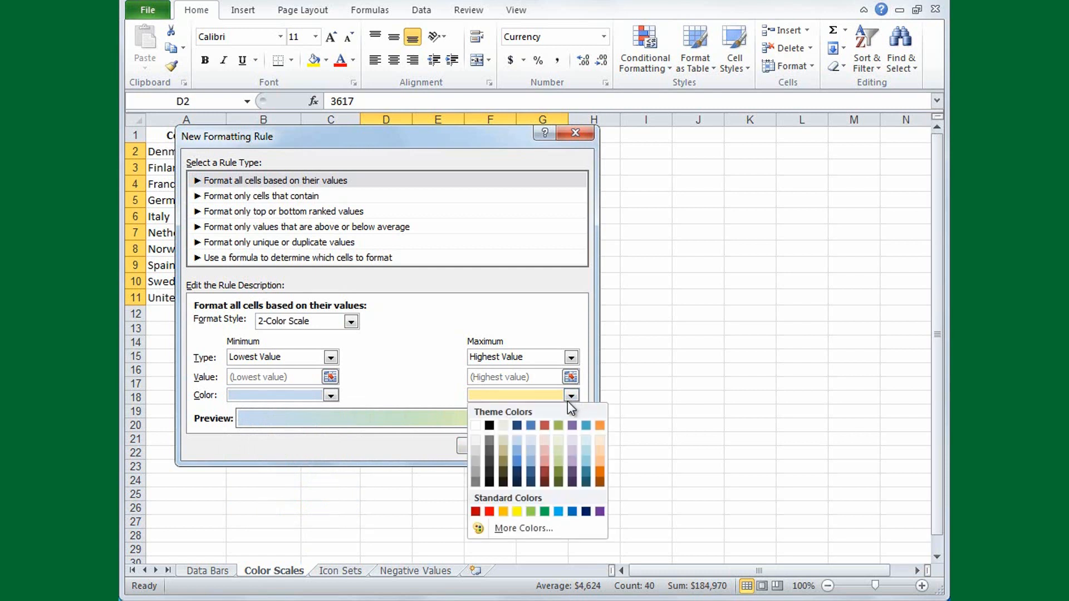
left_click(557, 440)
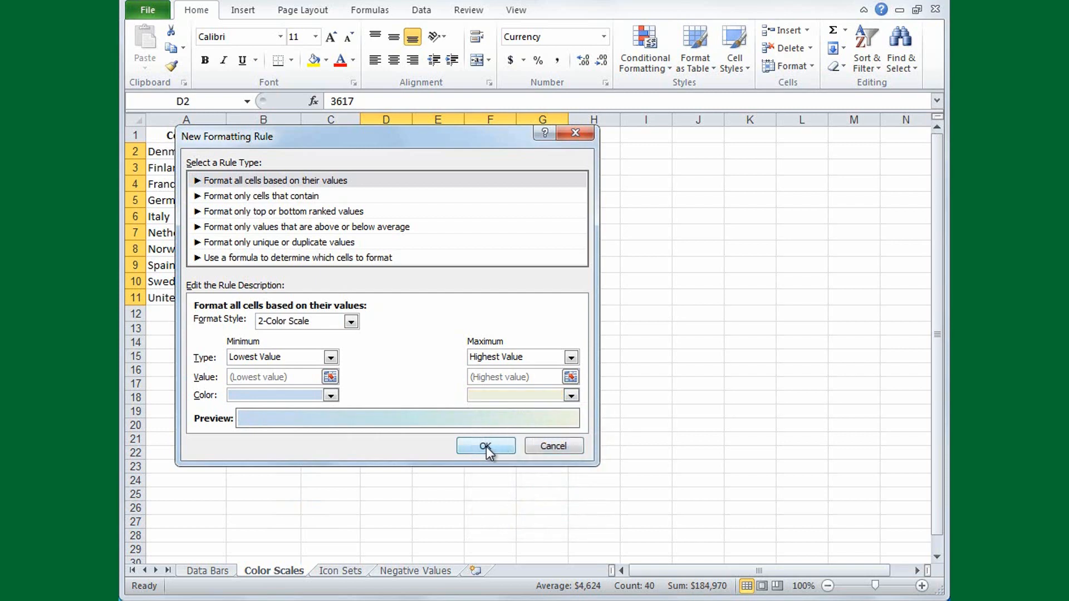
left_click(485, 447)
left_click(520, 415)
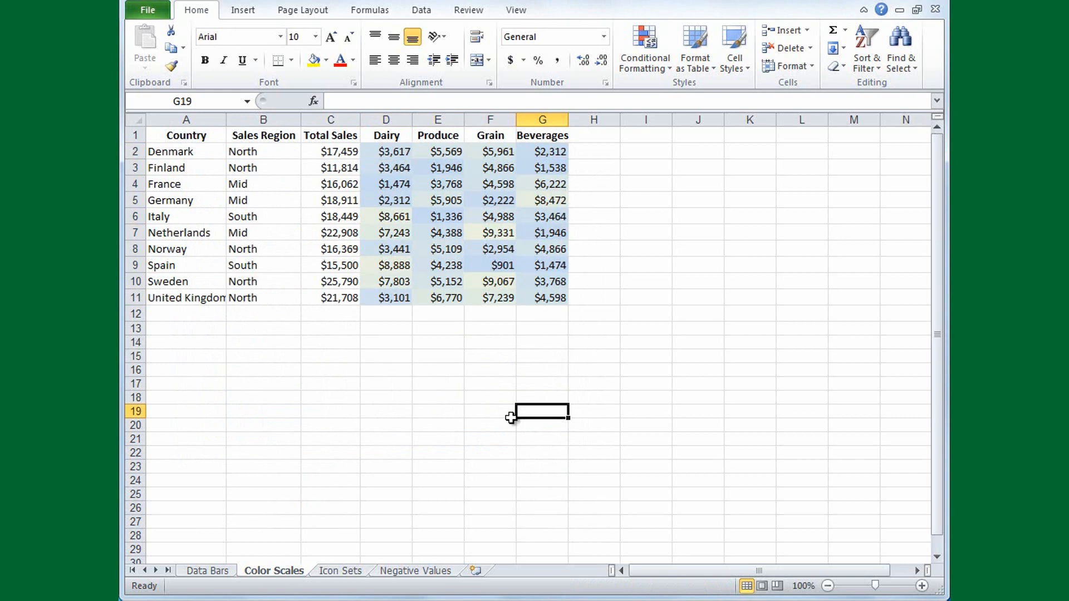
Step: On the Icon Sets sheet, apply the green triangle, yellow dash and red triangle icon set to the product sales in D2:G11
key("ctrl+Page_Down")
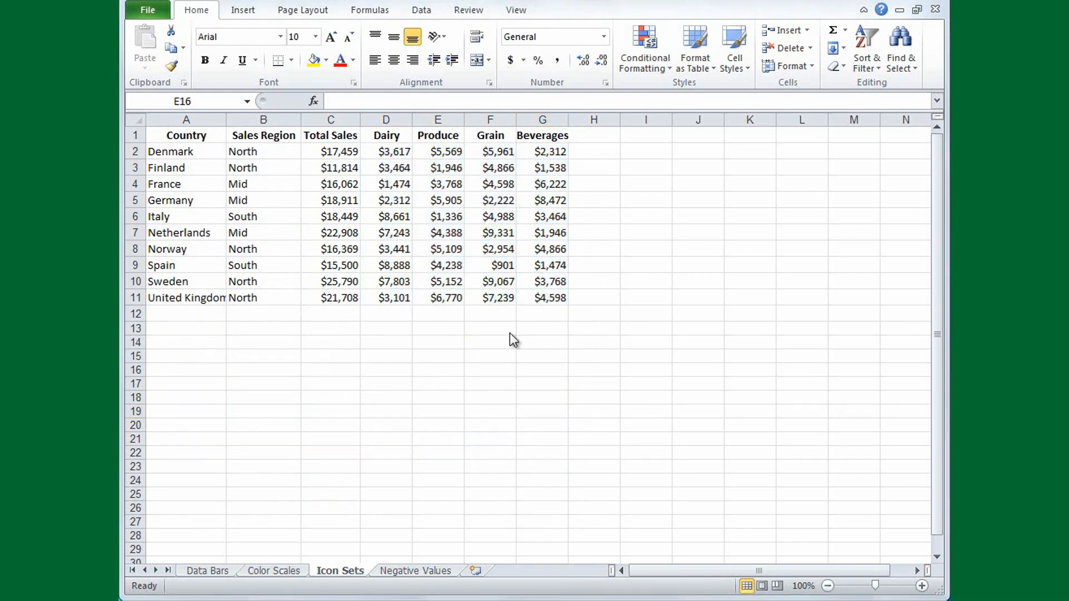
left_click_drag(393, 153, 521, 293)
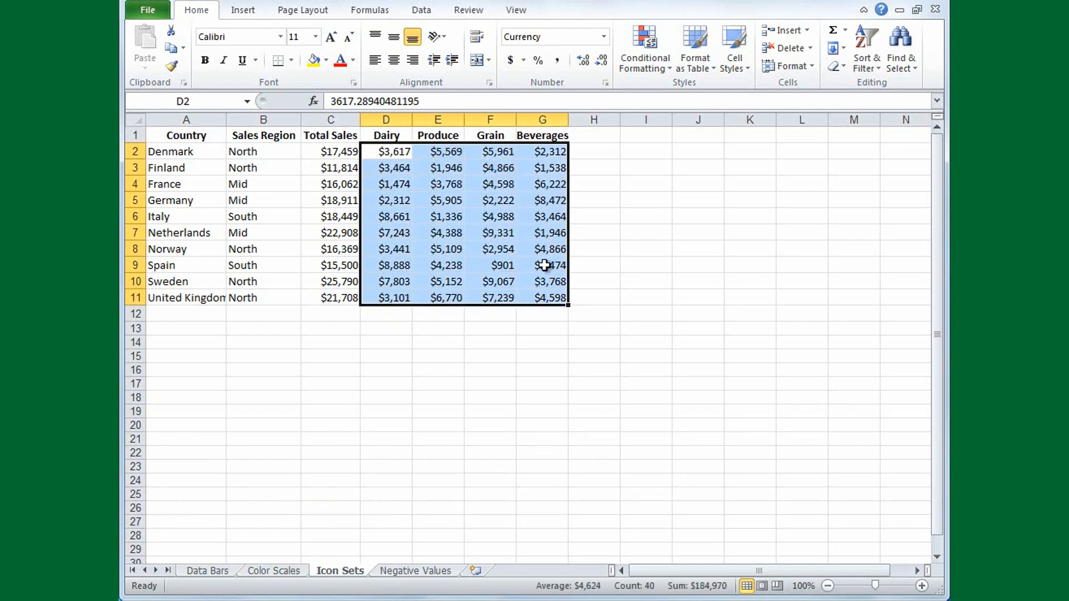
left_click(671, 71)
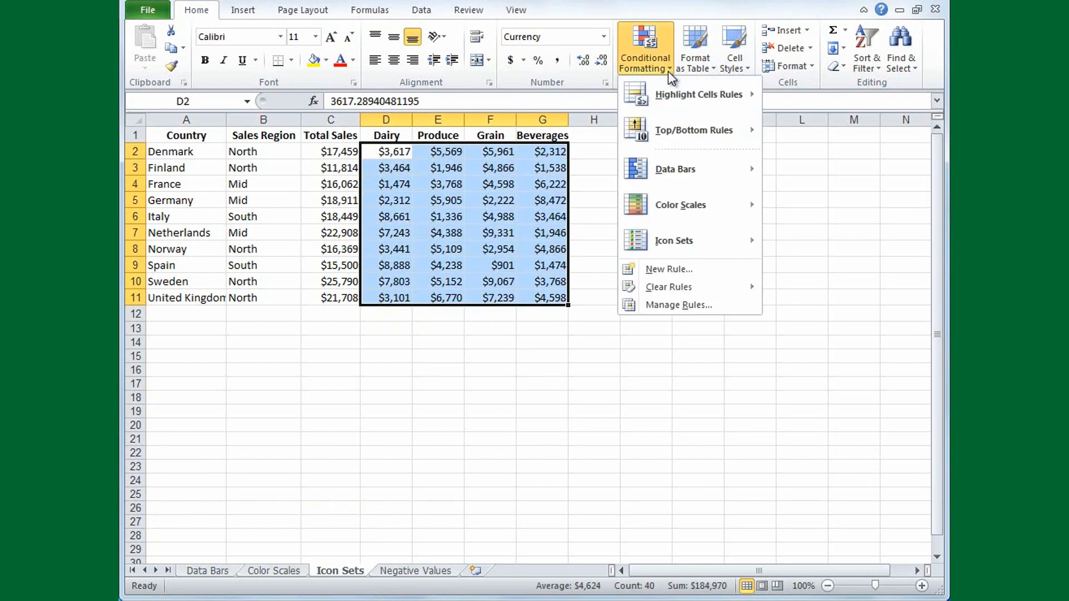
mouse_move(675, 240)
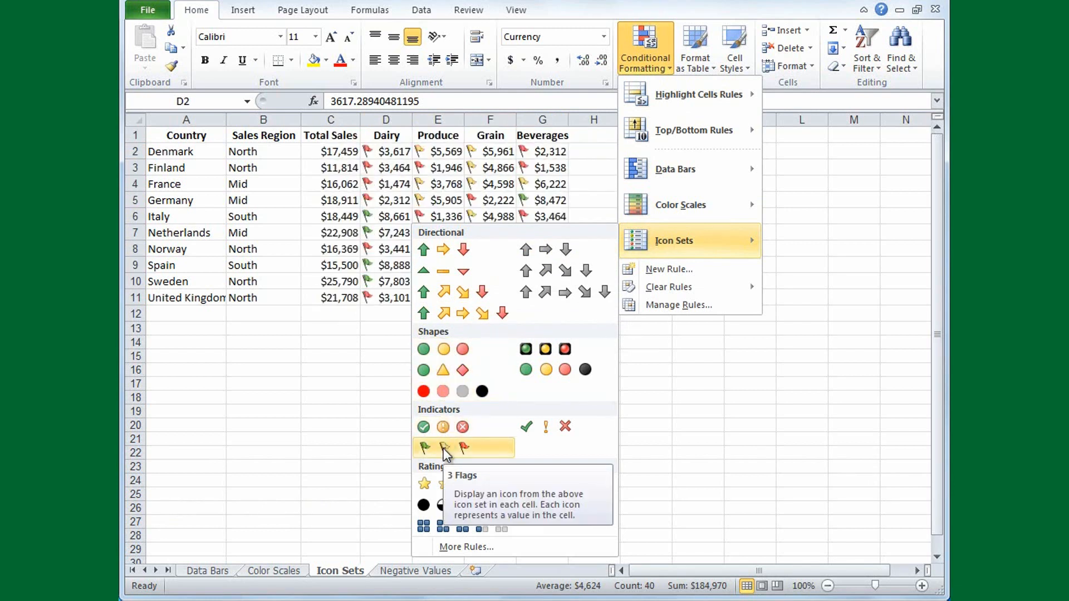
left_click(454, 273)
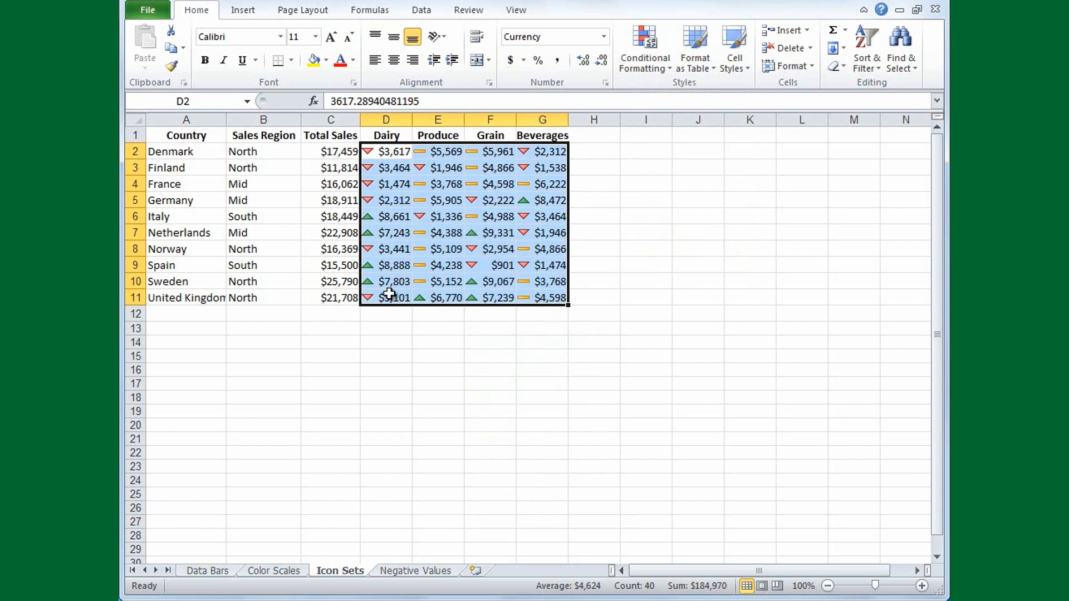
Step: Apply green solid-fill data bars to the Total Sales figures in C2:C11
left_click(339, 151)
left_click_drag(338, 151, 336, 296)
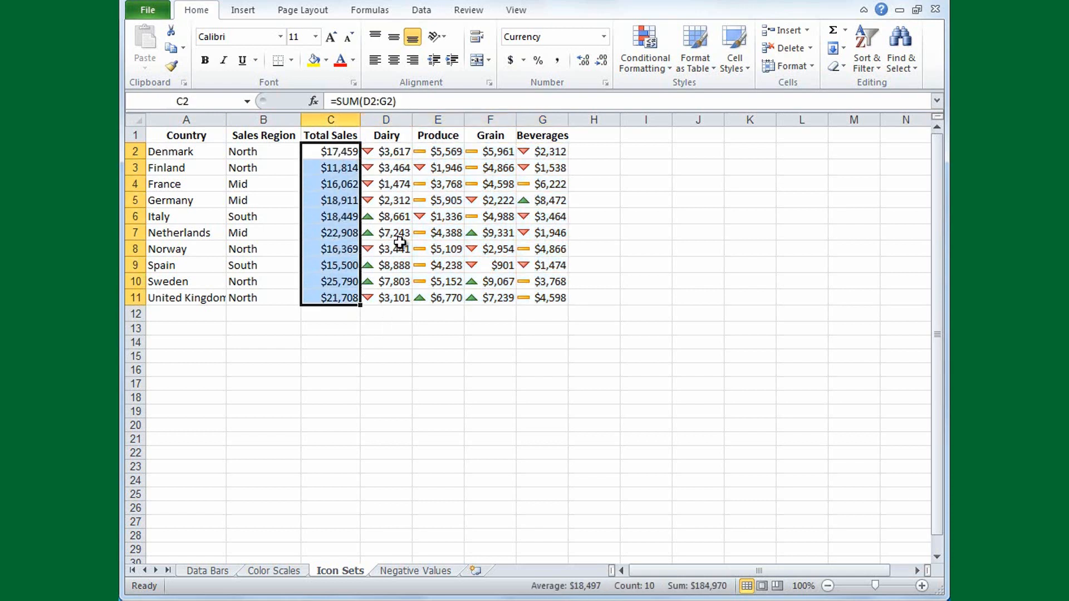
left_click(667, 73)
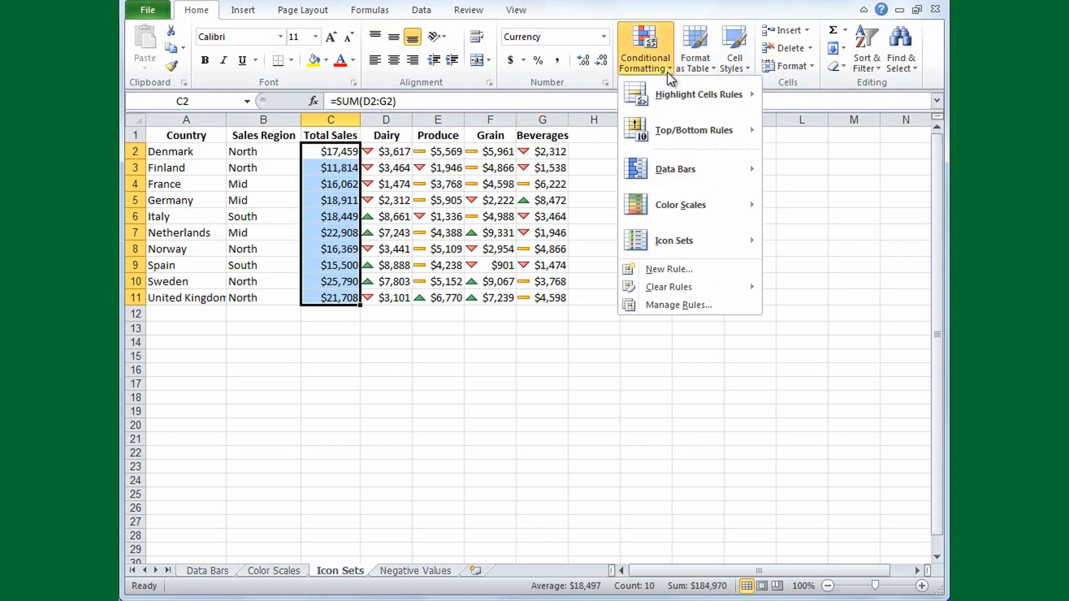
mouse_move(679, 164)
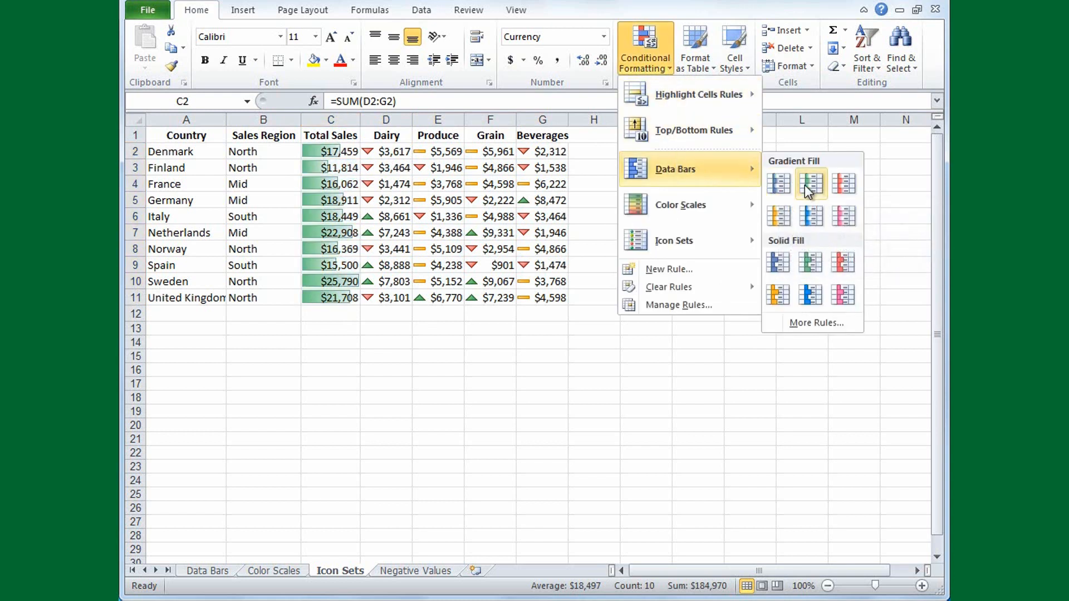
left_click(802, 262)
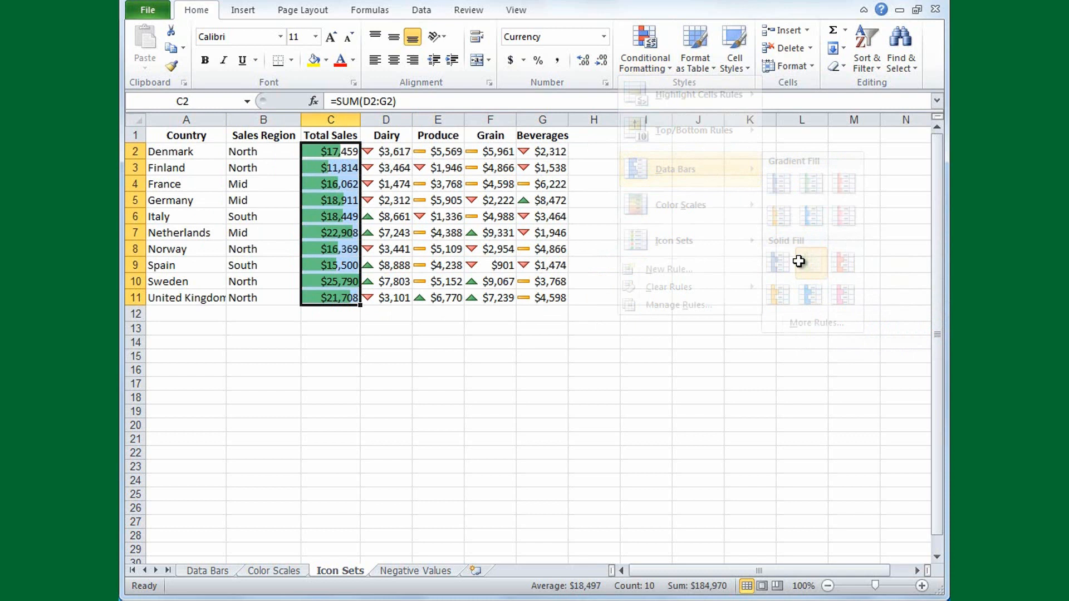
left_click(478, 384)
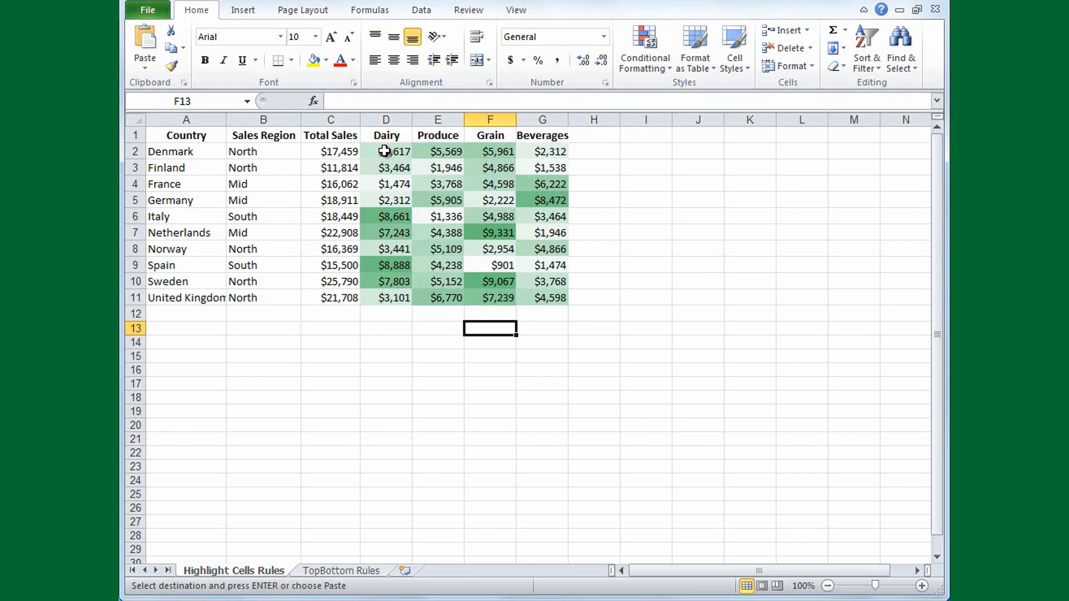
Step: Clear the conditional formatting rules from cells D2:G11 on the Highlight Cells Rules sheet
left_click_drag(385, 151, 526, 299)
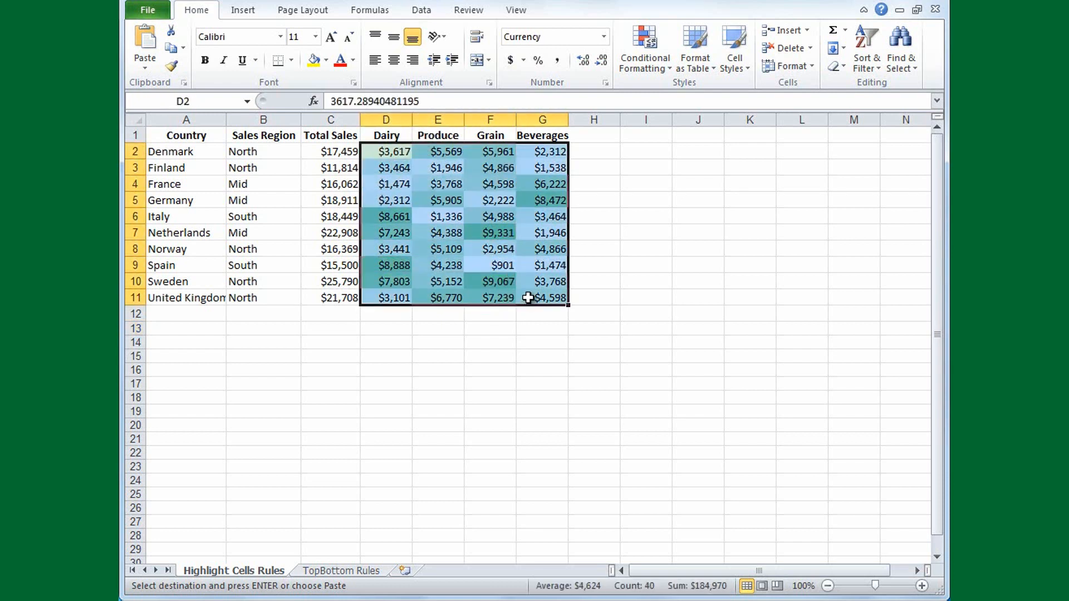
left_click(669, 69)
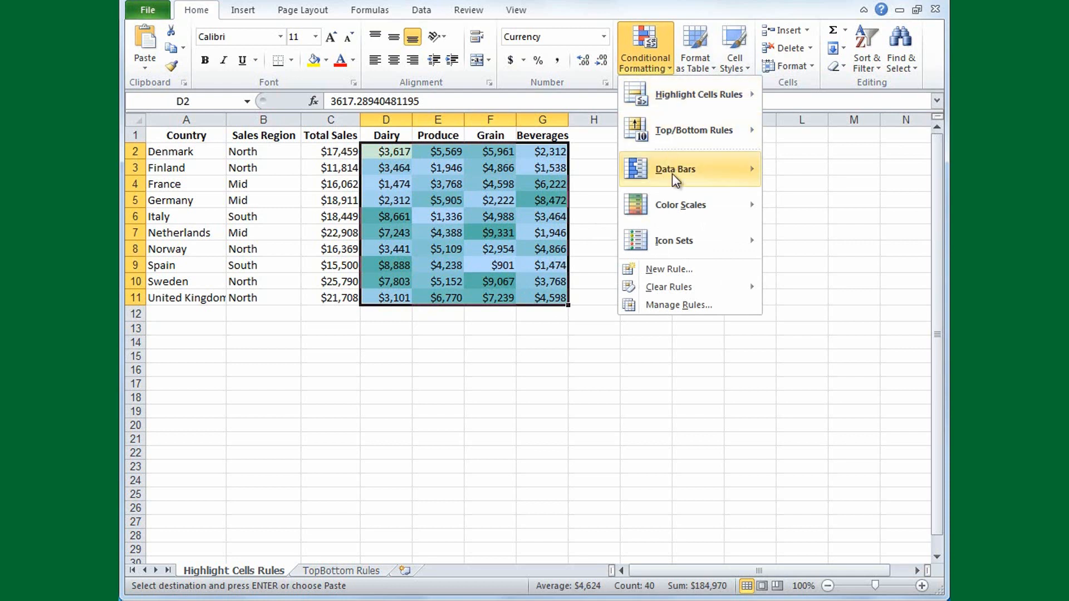
mouse_move(690, 287)
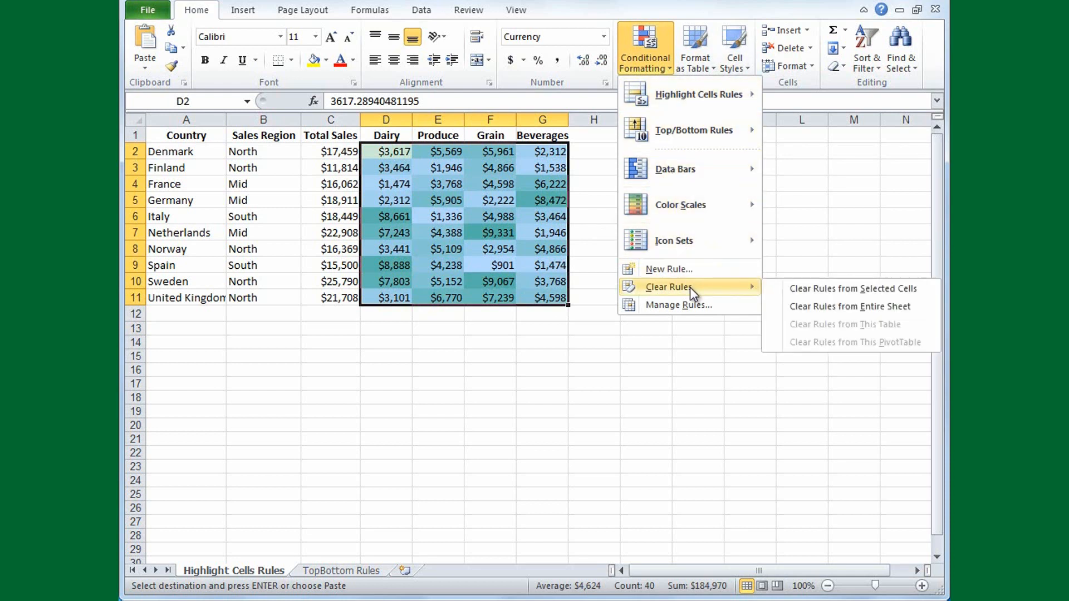
left_click(791, 292)
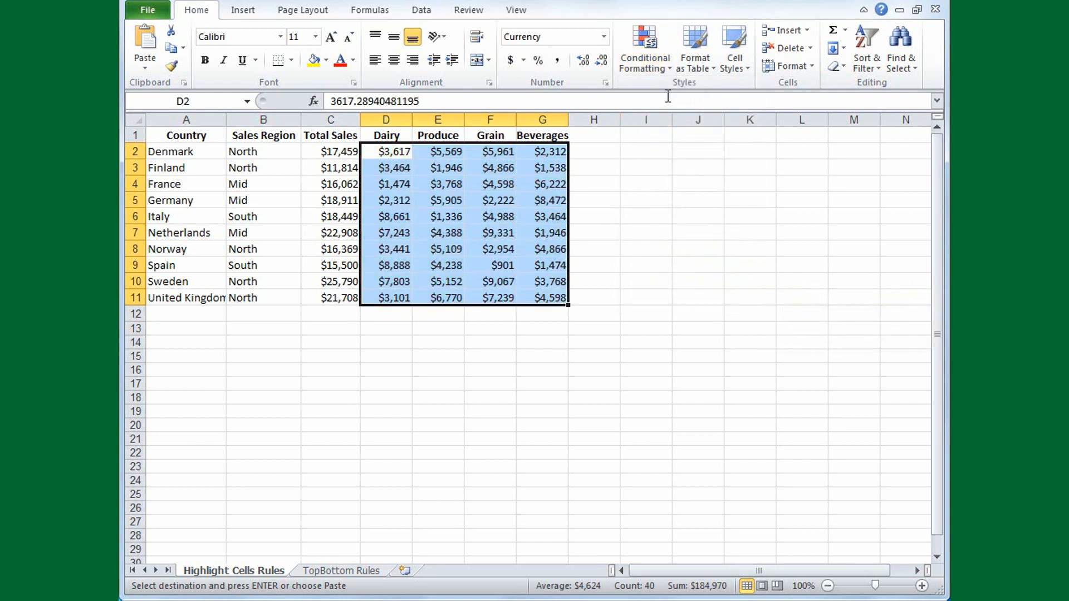
Step: Highlight values greater than 8,000 in D2:G11 with Green Fill with Dark Green Text
left_click(669, 76)
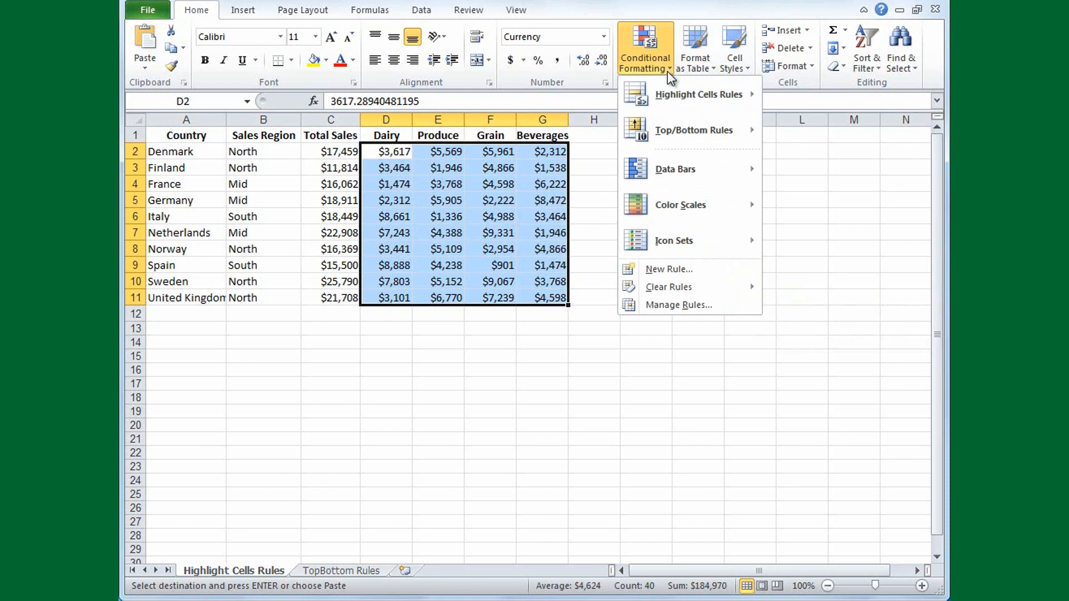
mouse_move(667, 95)
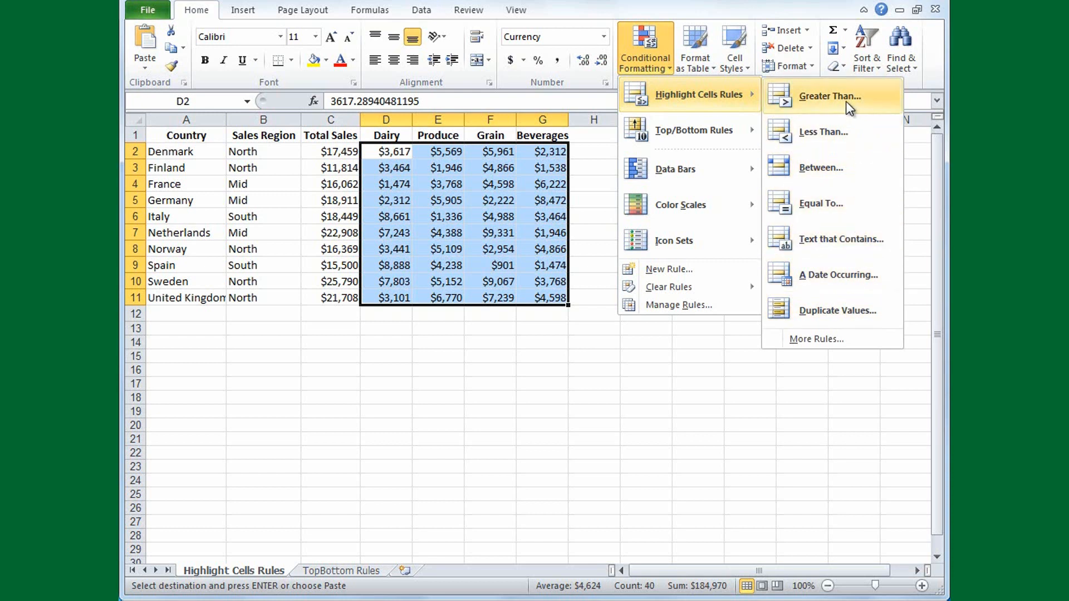
left_click(830, 96)
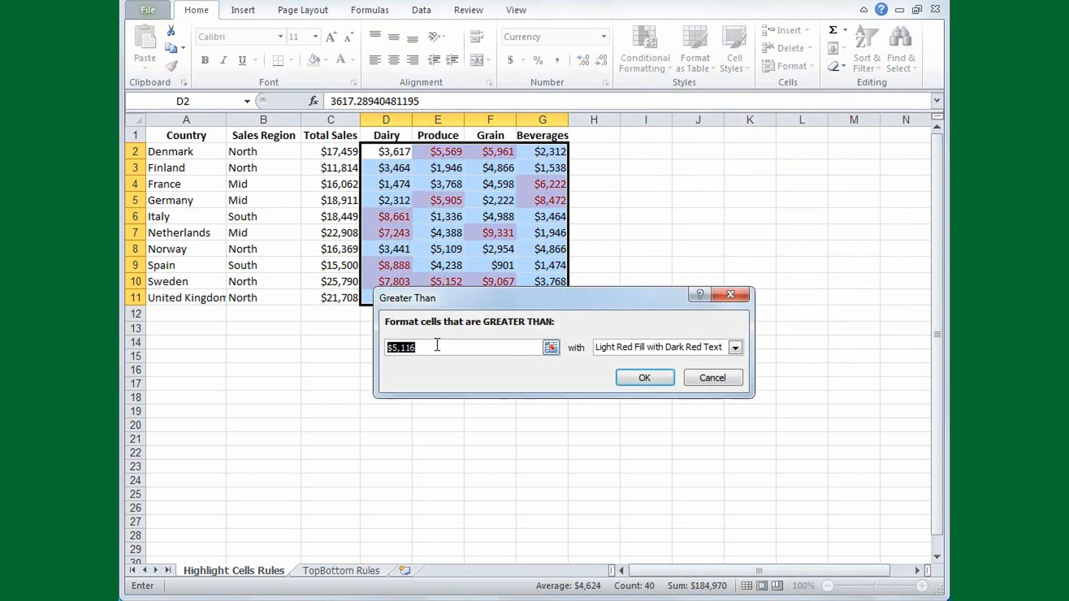
left_click_drag(437, 345, 375, 350)
type("8")
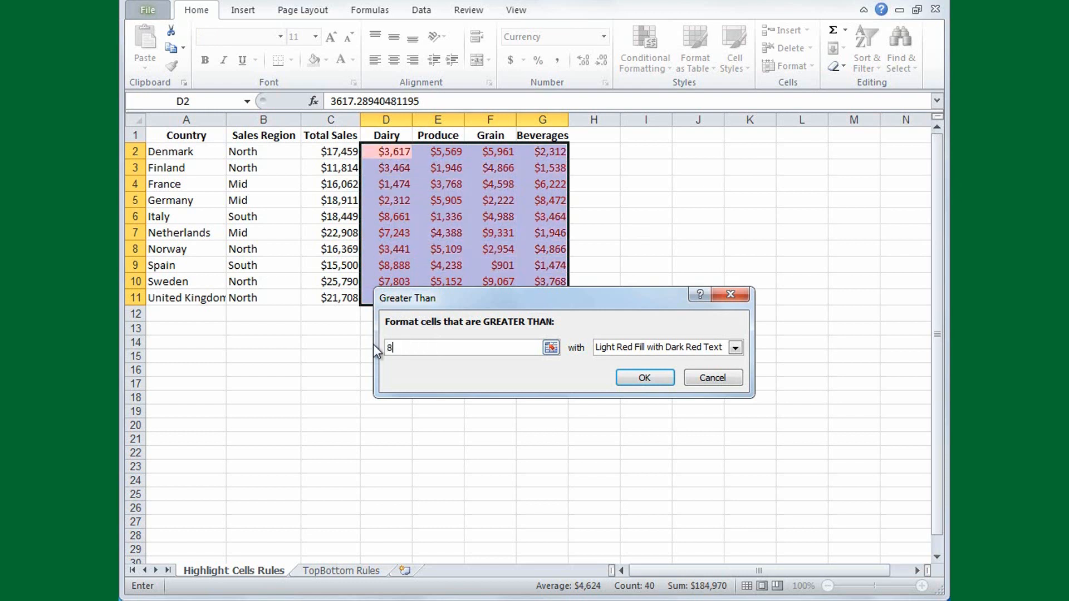
type(",")
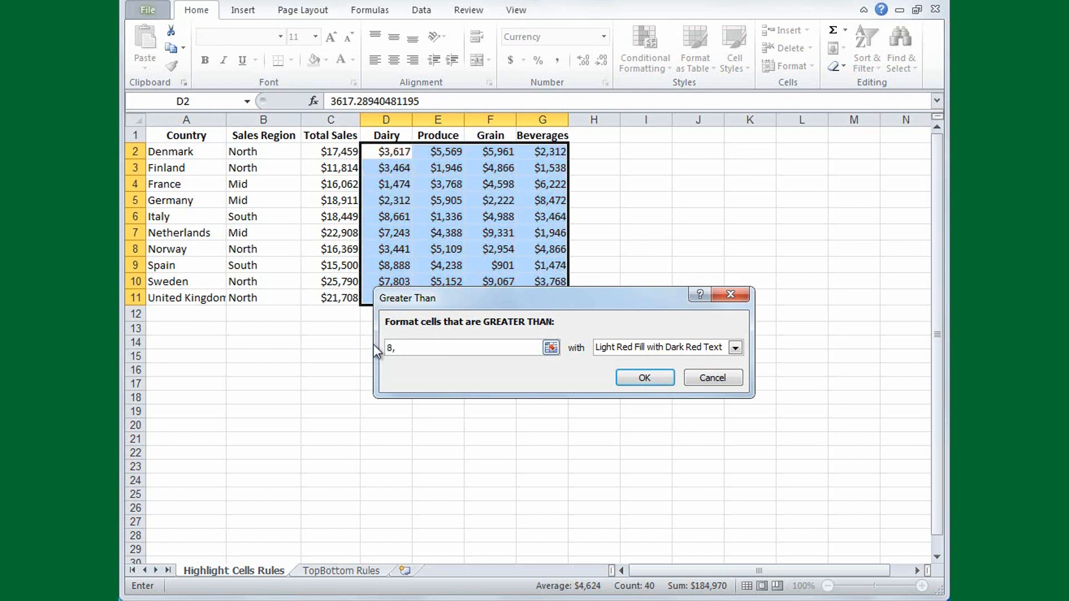
type("000")
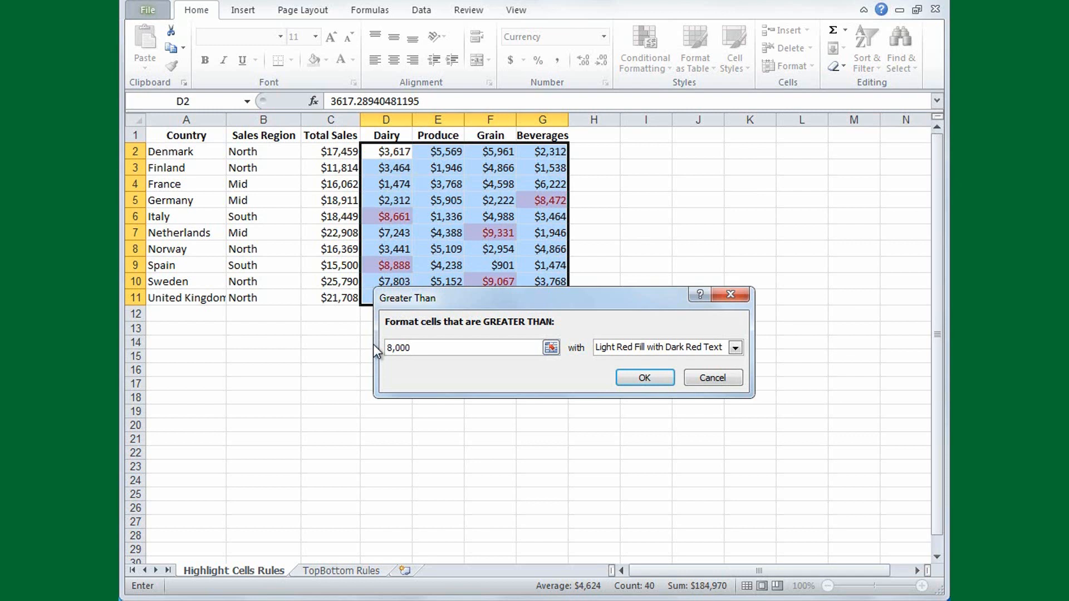
left_click(734, 349)
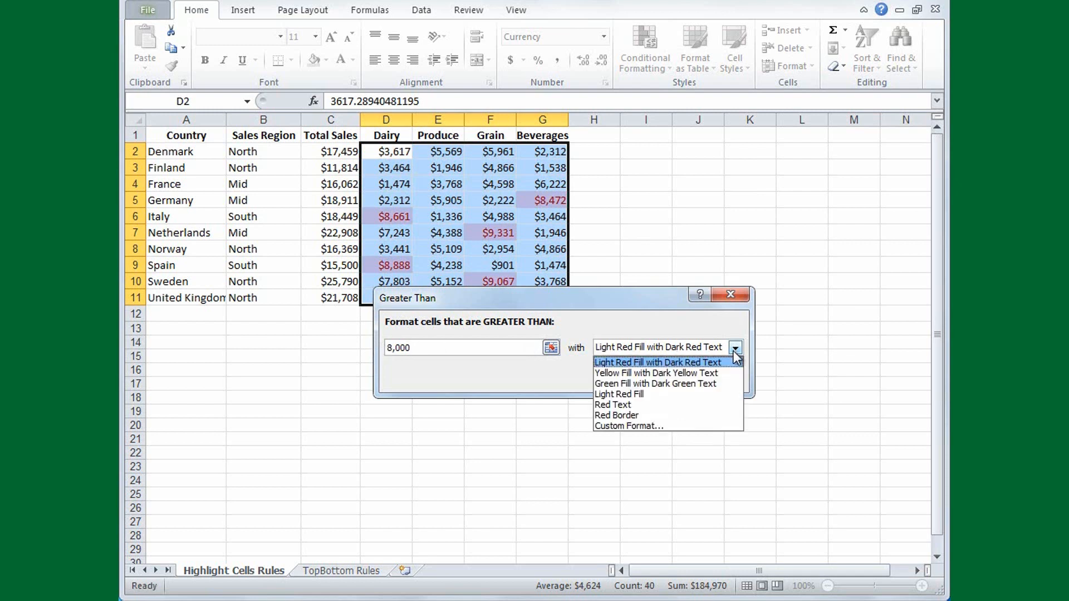
left_click(716, 383)
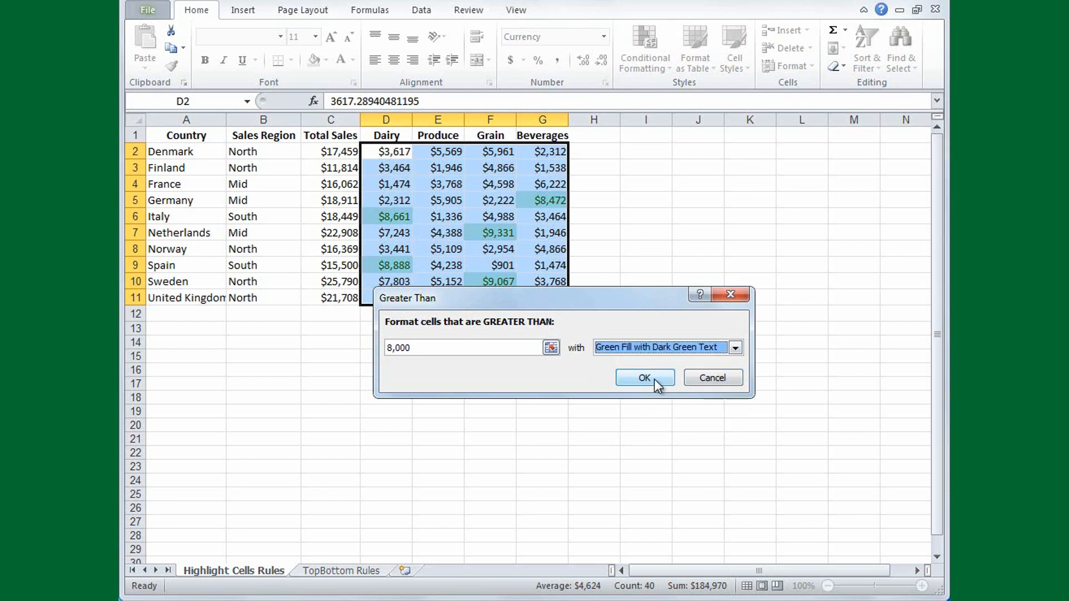
left_click(652, 378)
left_click(499, 347)
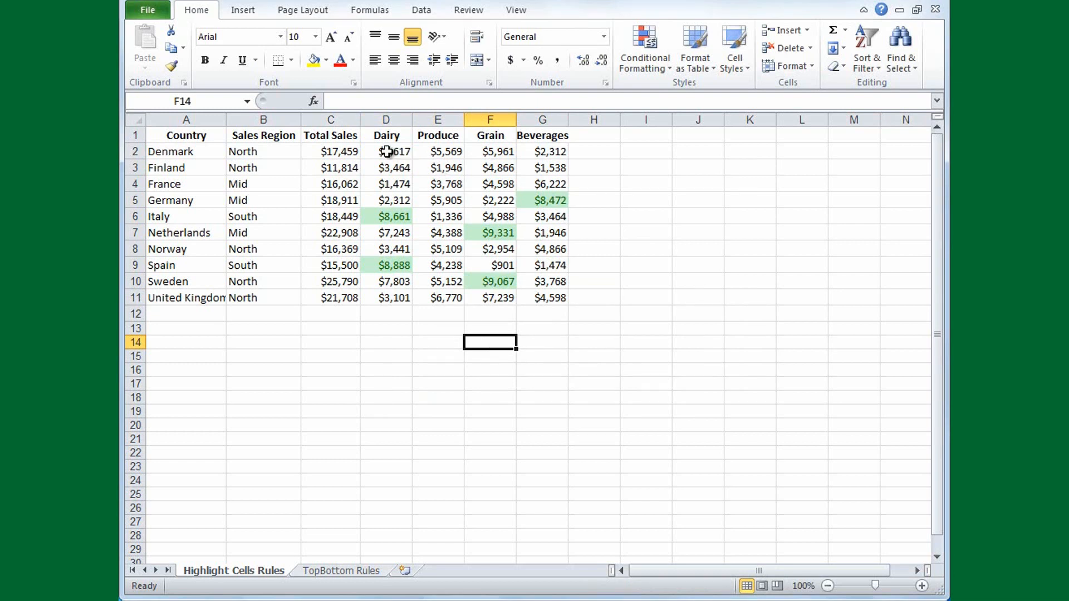
Step: Highlight values less than 2,000 in D2:G11 with Light Red Fill with Dark Red Text
left_click_drag(387, 151, 522, 300)
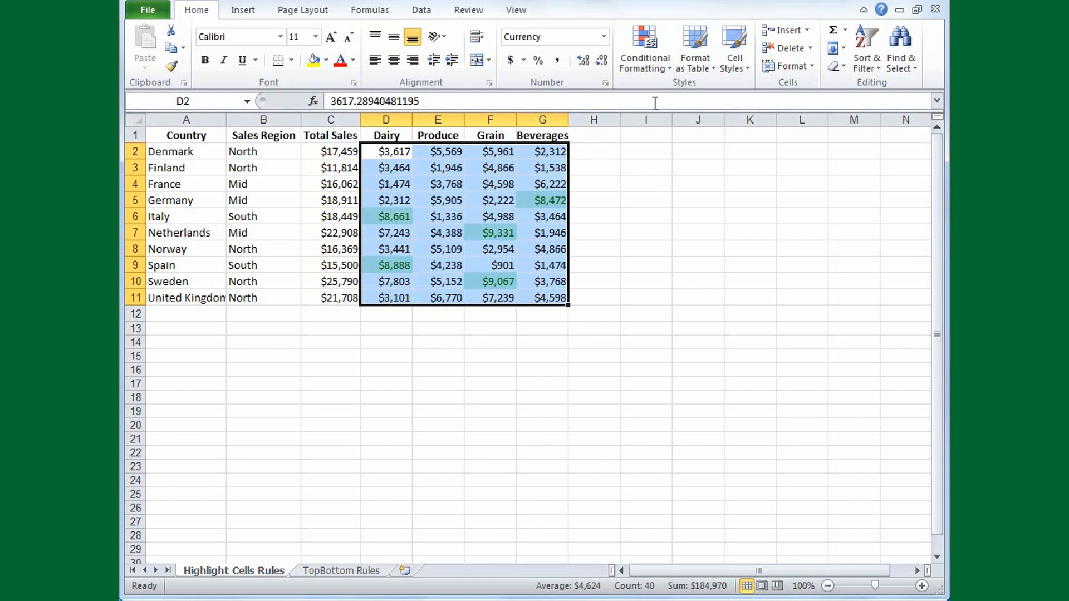
left_click(672, 68)
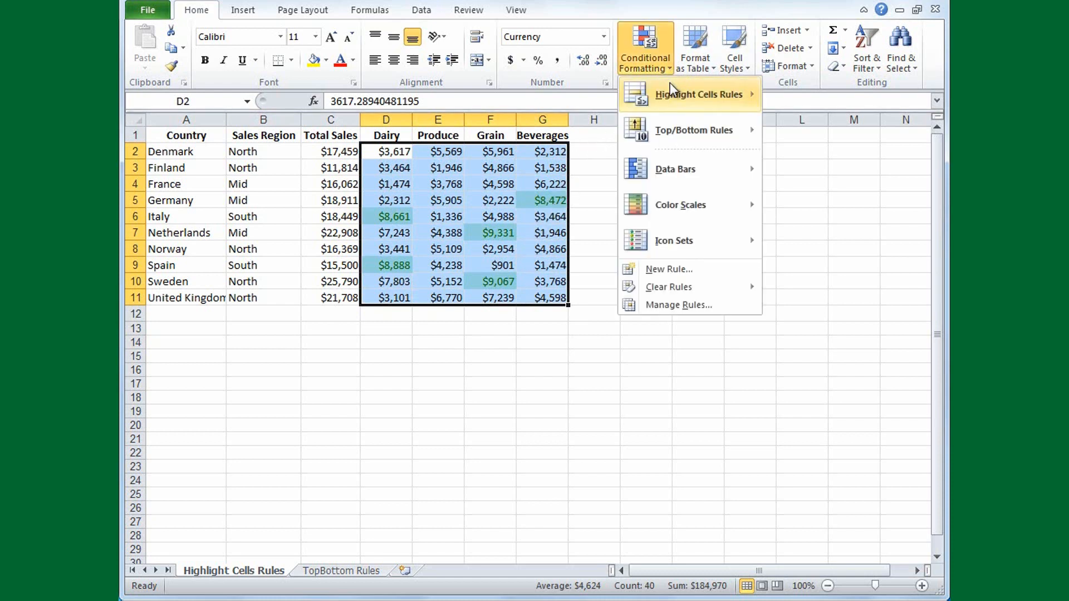
mouse_move(669, 96)
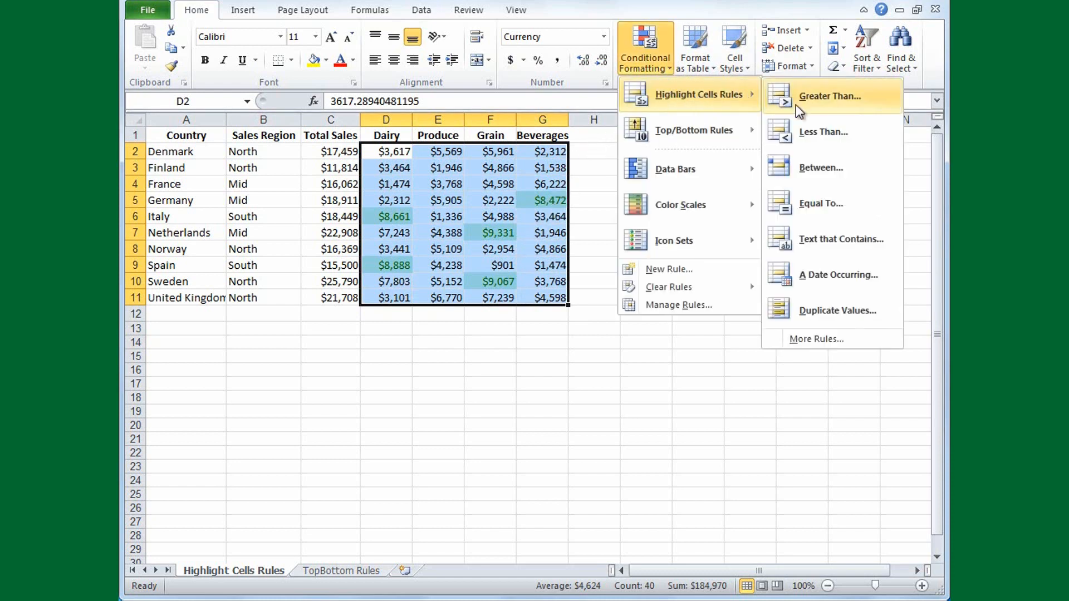
left_click(809, 137)
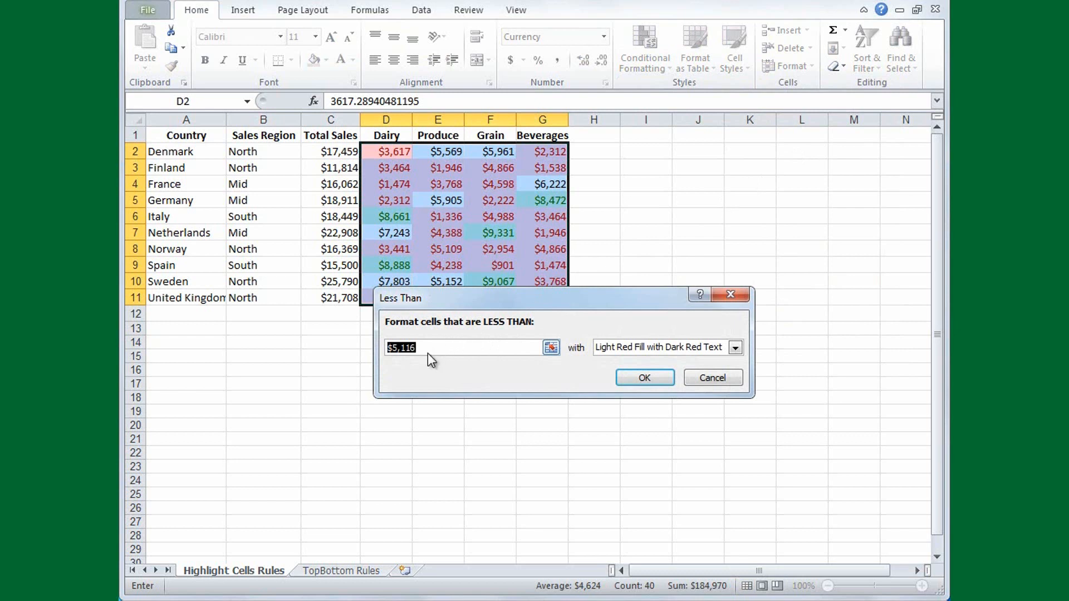
left_click_drag(427, 348, 371, 349)
type("2,000")
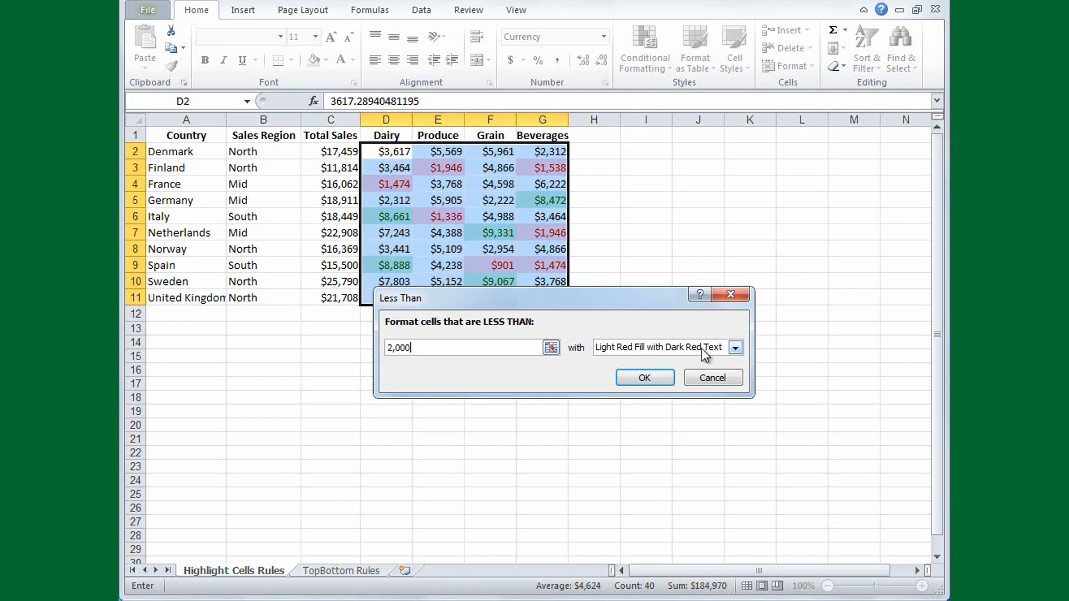
left_click(657, 378)
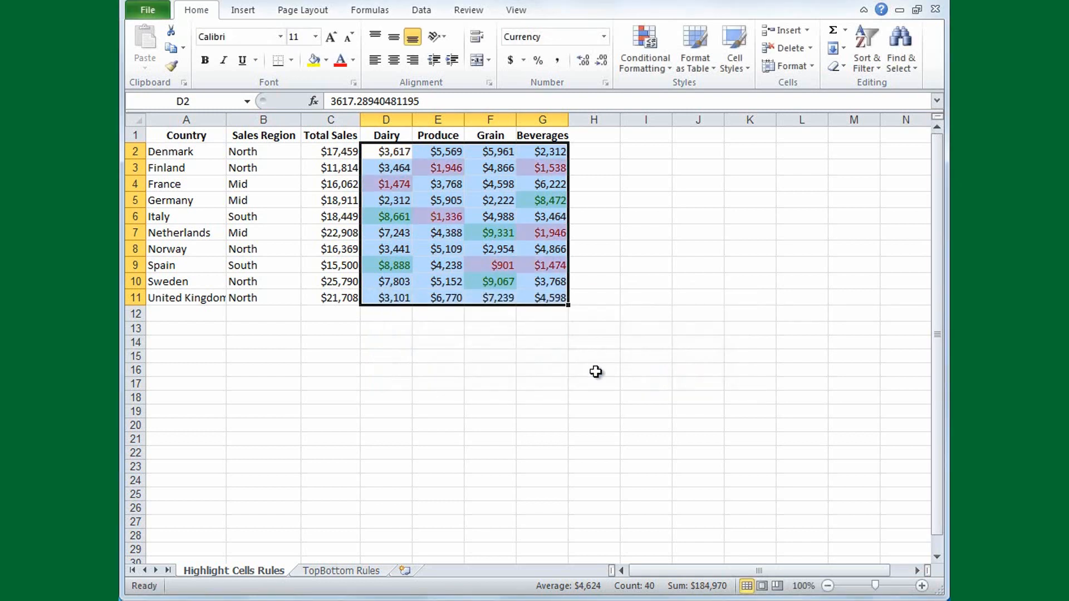
left_click(510, 352)
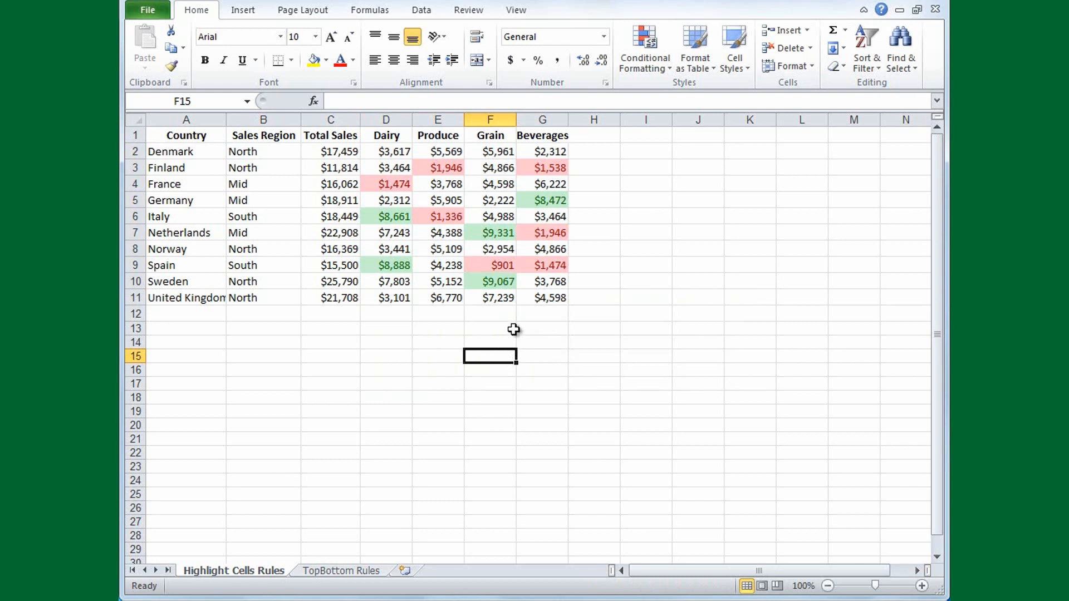
Step: Set the Netherlands' Beverages sales in G7 to 2,200
left_click(543, 233)
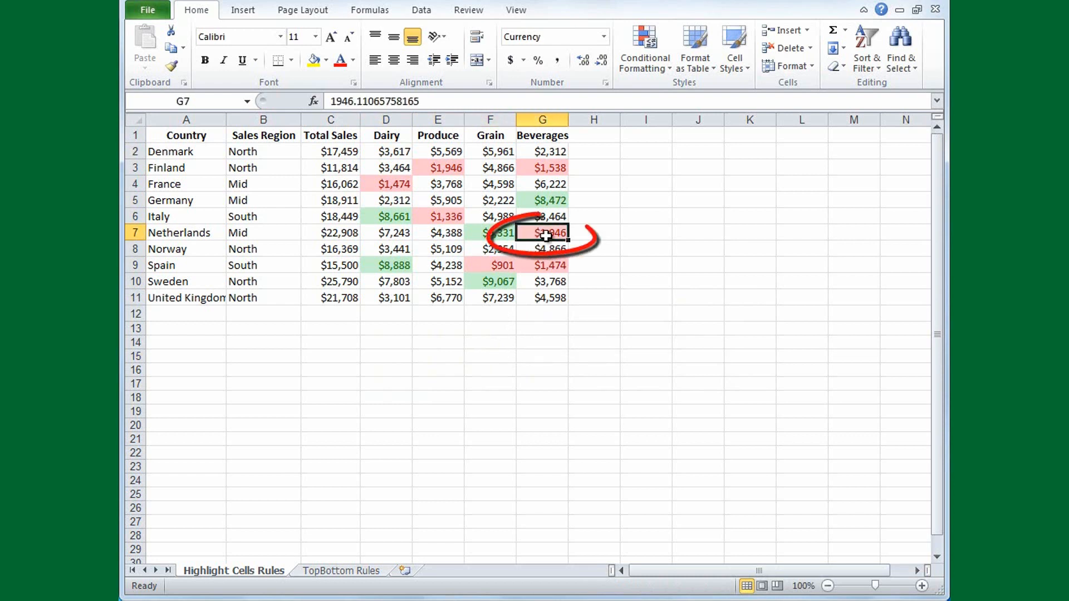
type("2,200")
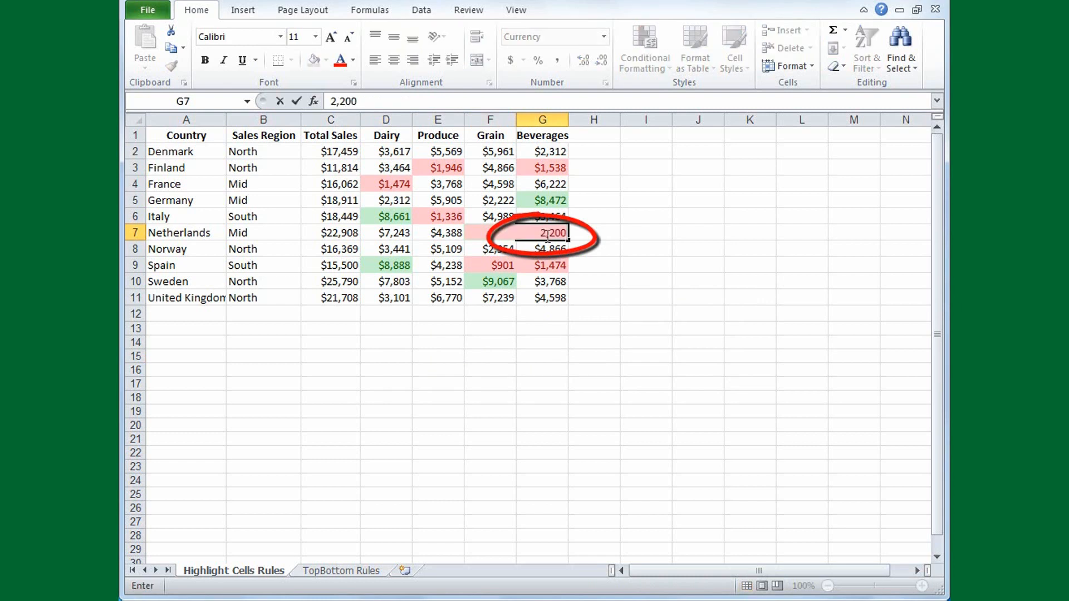
key("Return")
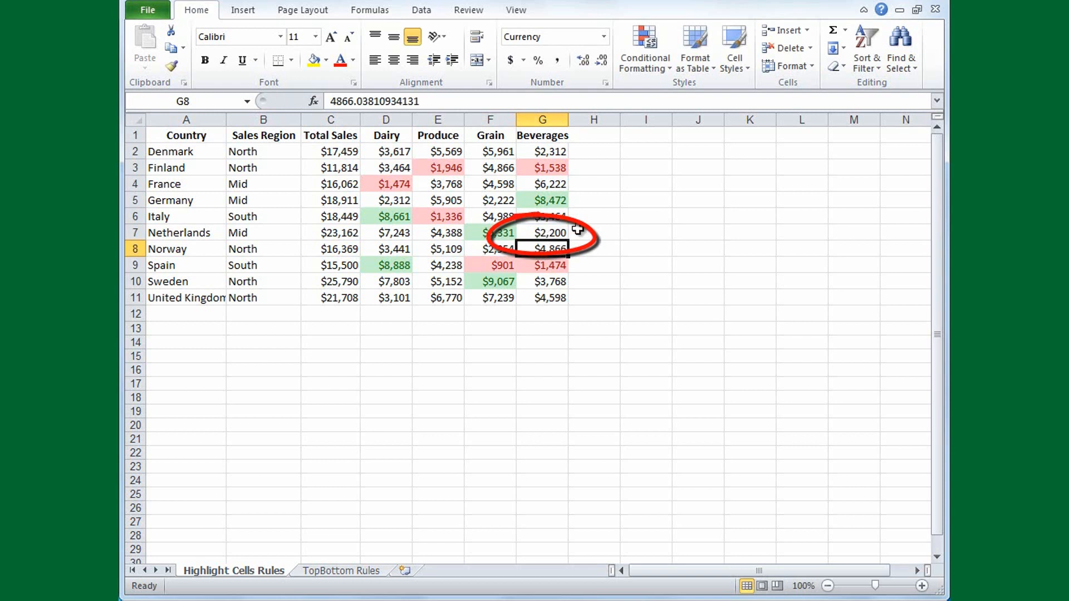
left_click(565, 233)
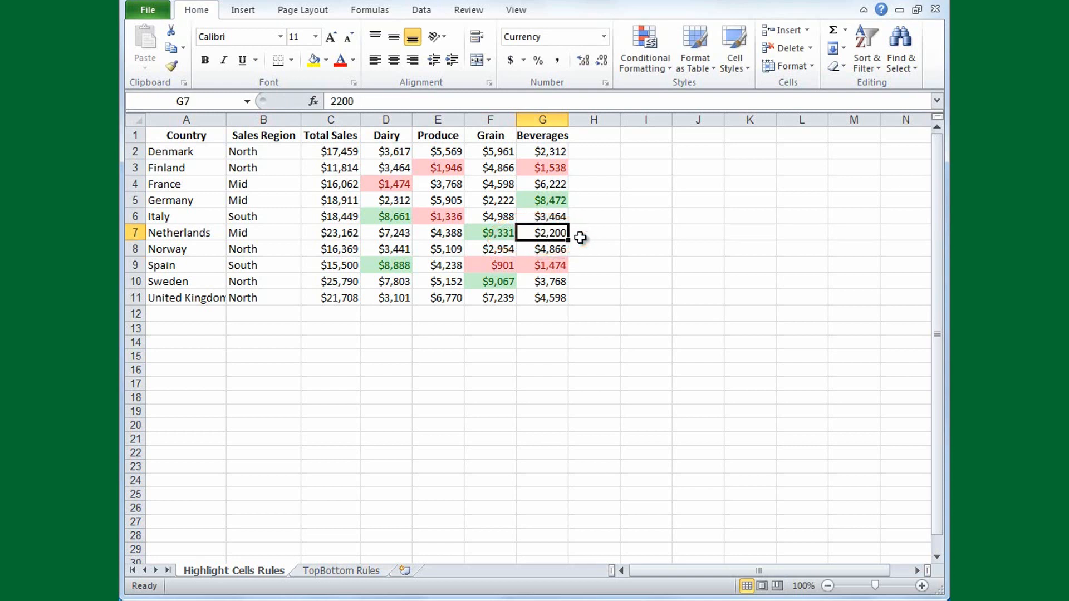
Step: Edit the green greater-than rule on D2:G11 so that it highlights values greater than 7000
left_click_drag(382, 149, 534, 297)
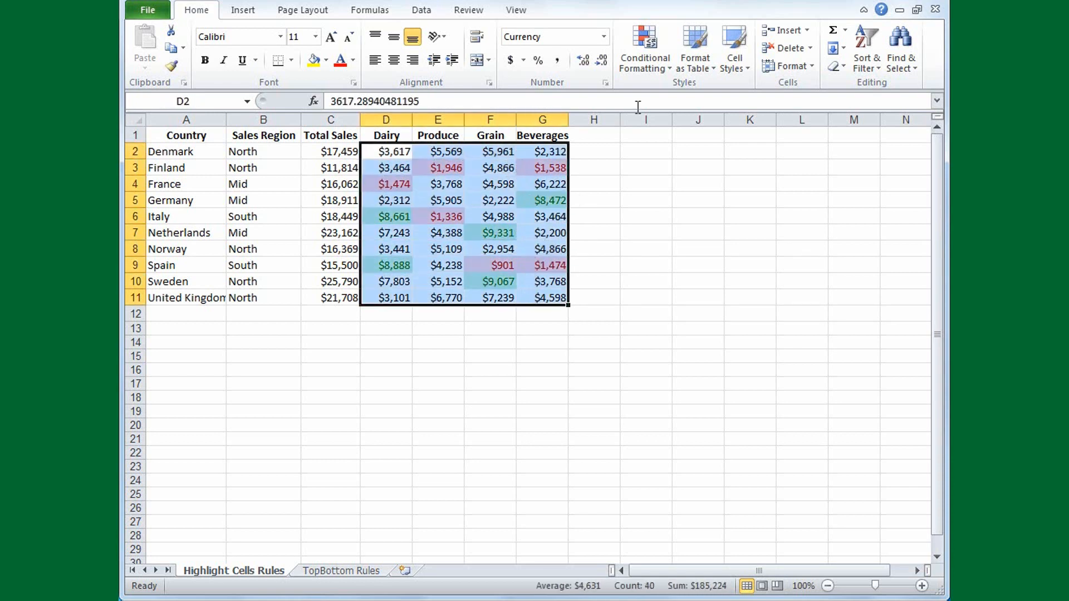
left_click(666, 69)
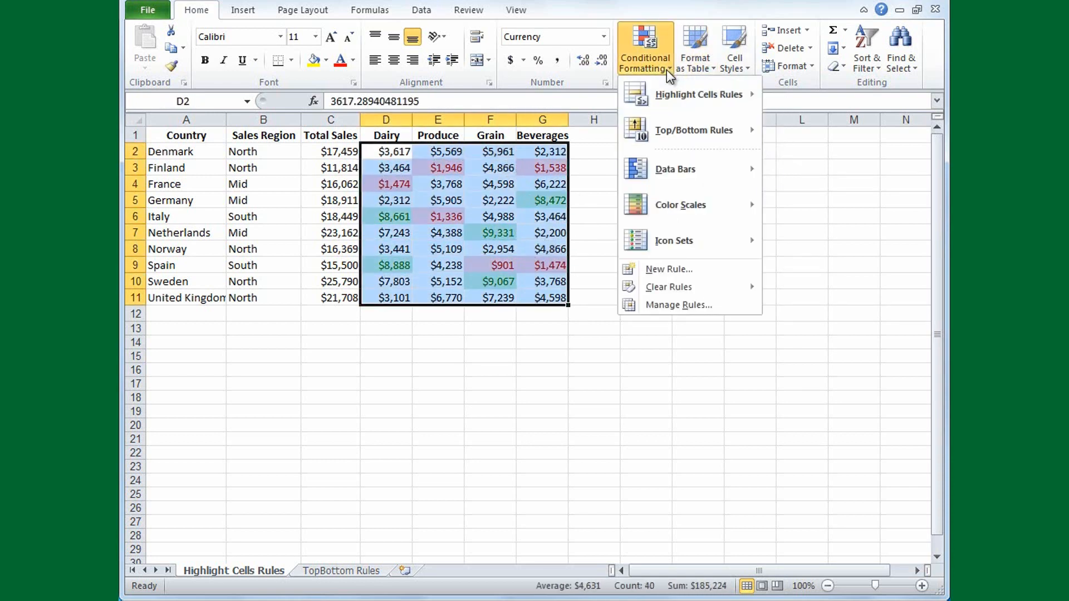
left_click(662, 306)
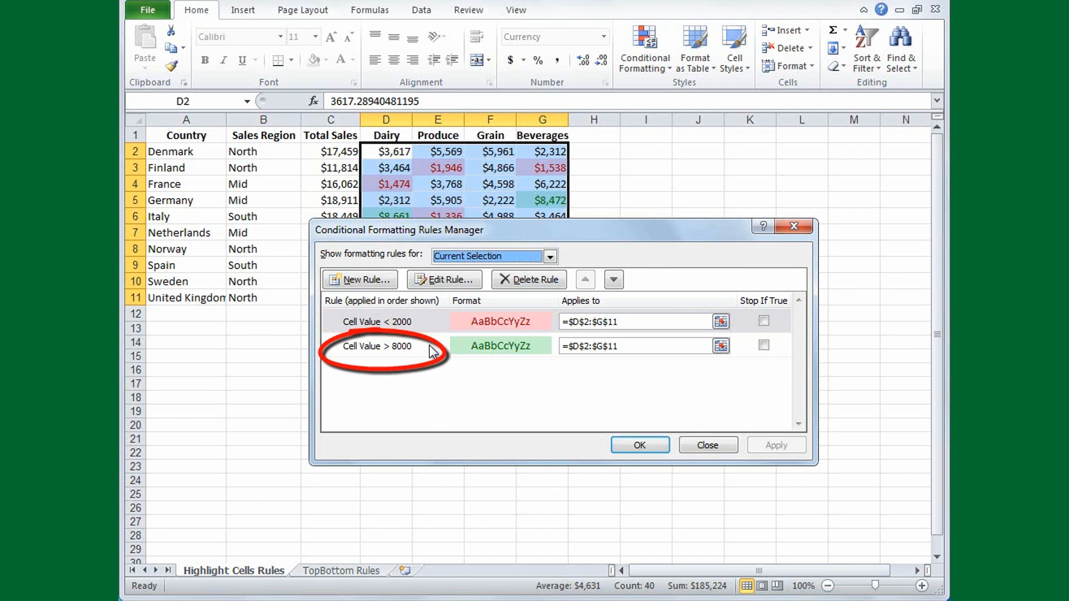
left_click(454, 345)
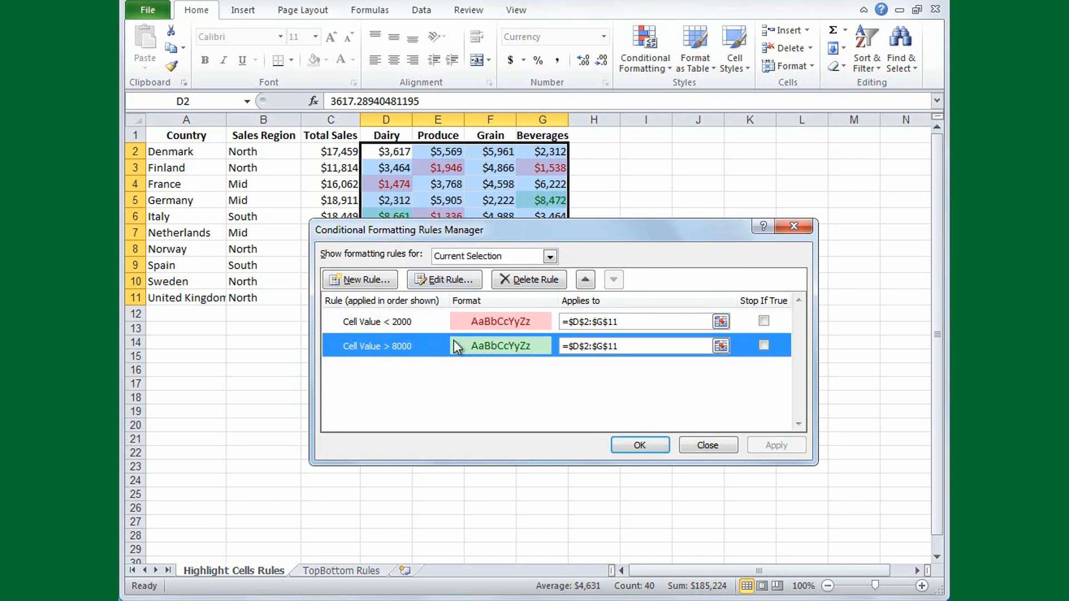
left_click(454, 282)
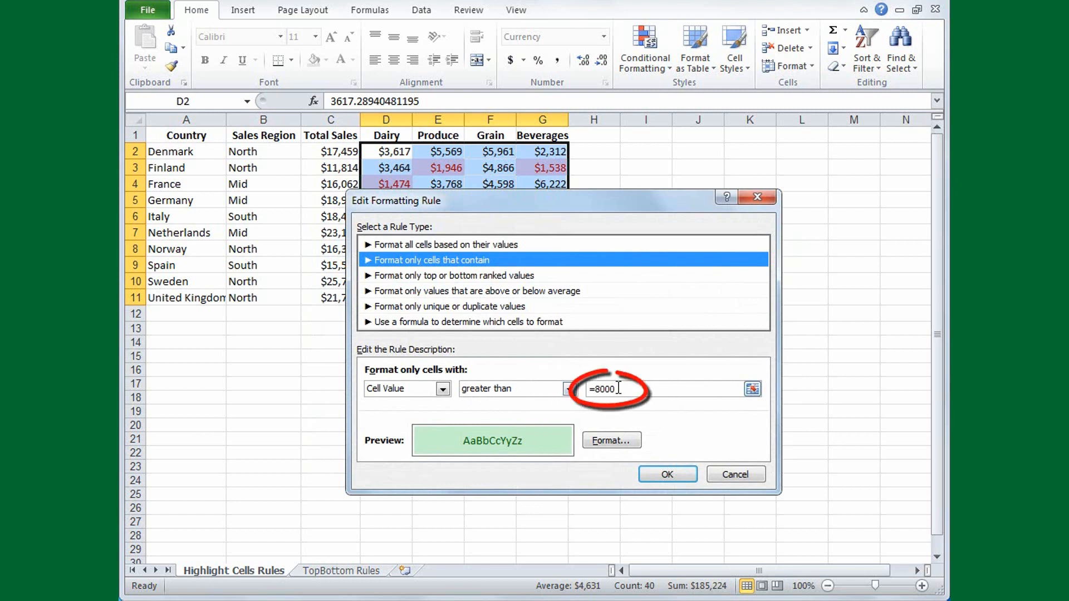
left_click_drag(617, 389, 582, 391)
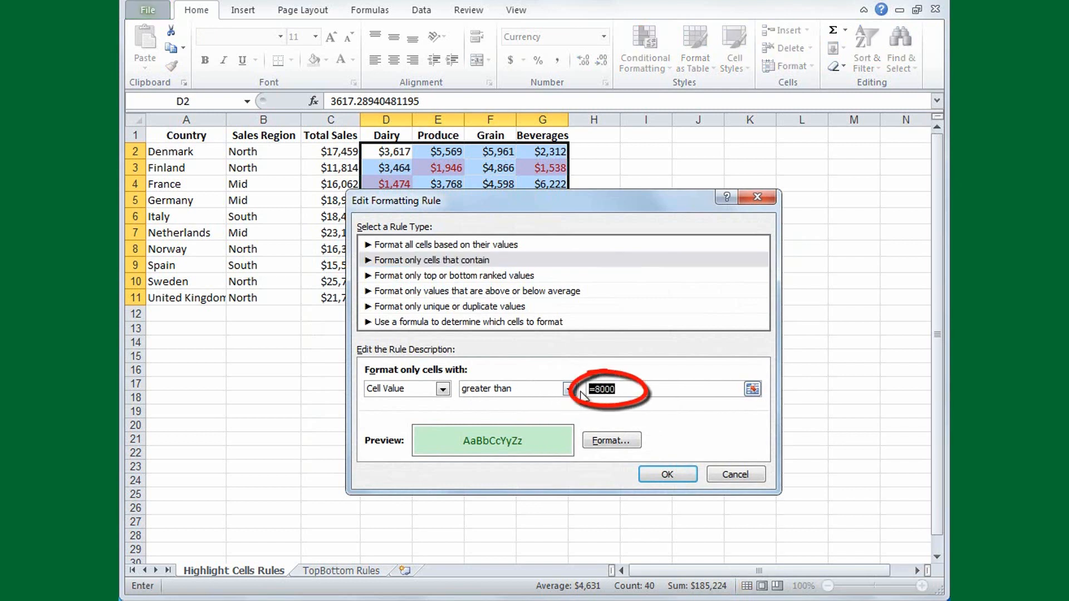
type("7000")
left_click(664, 474)
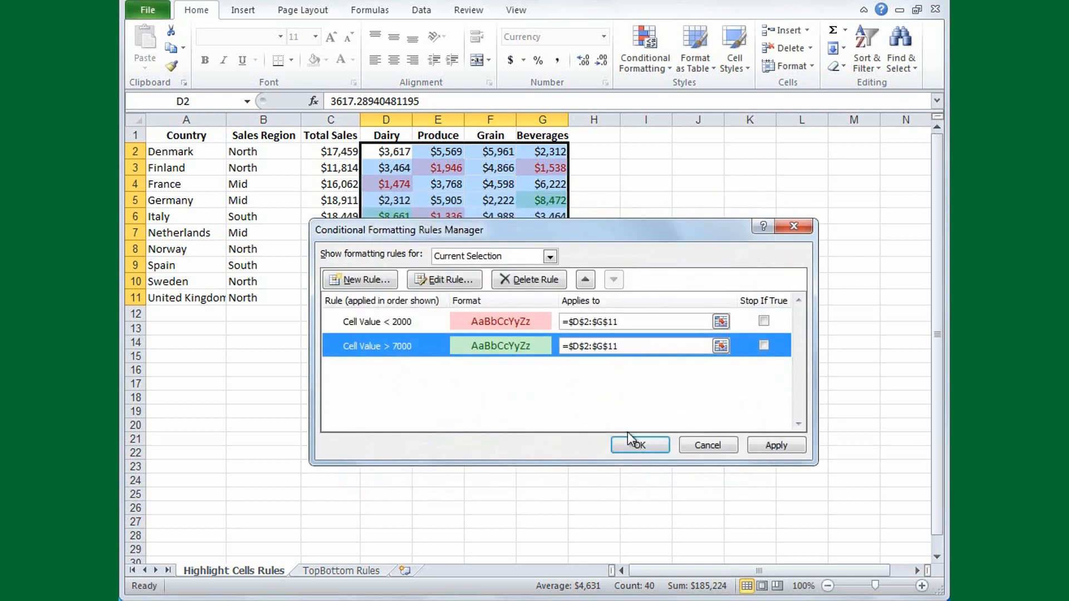
left_click(641, 446)
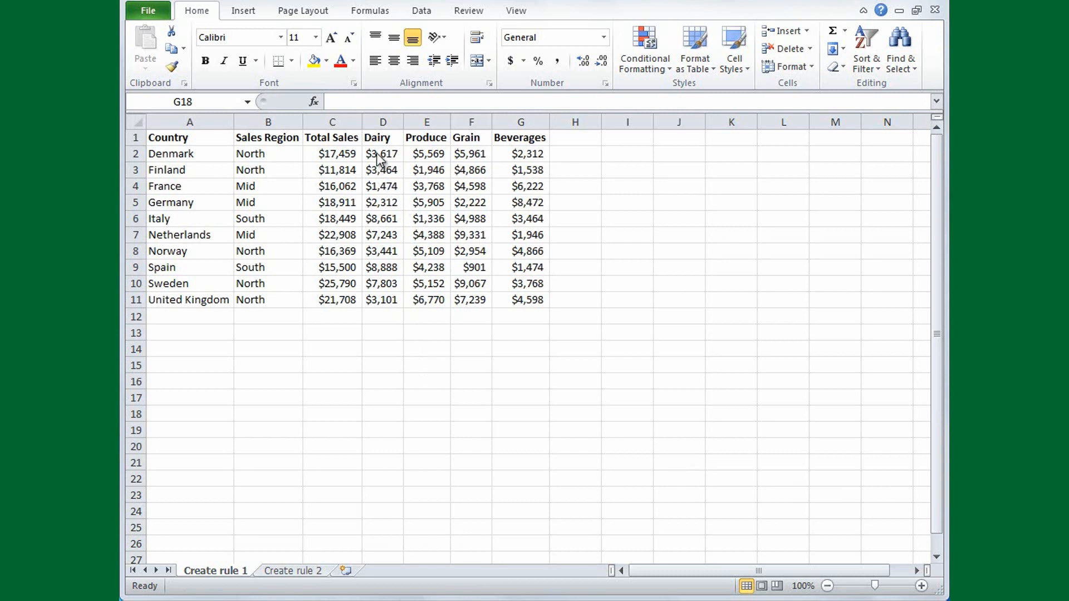
Step: Start a new formatting rule for D2:G11 on the Create rule 1 sheet that targets values equal or below the average
left_click_drag(378, 159, 505, 295)
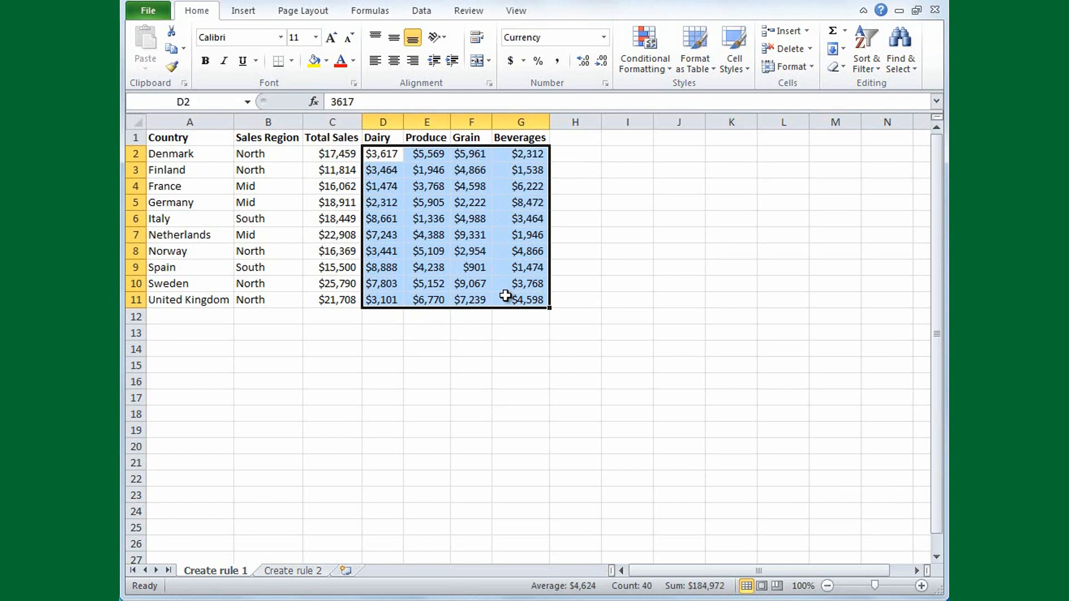
left_click(672, 76)
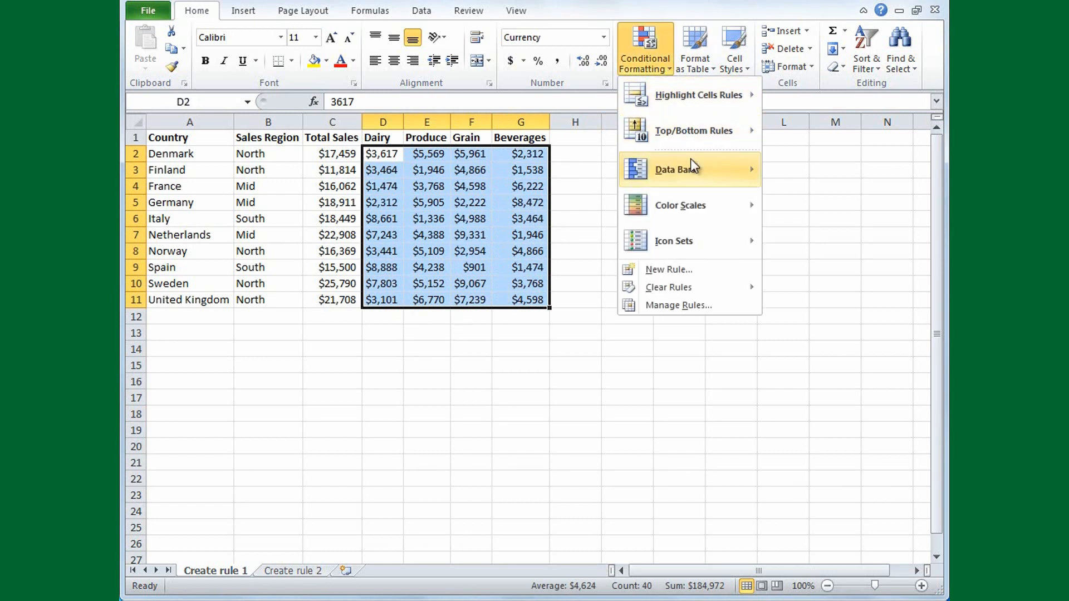
left_click(711, 274)
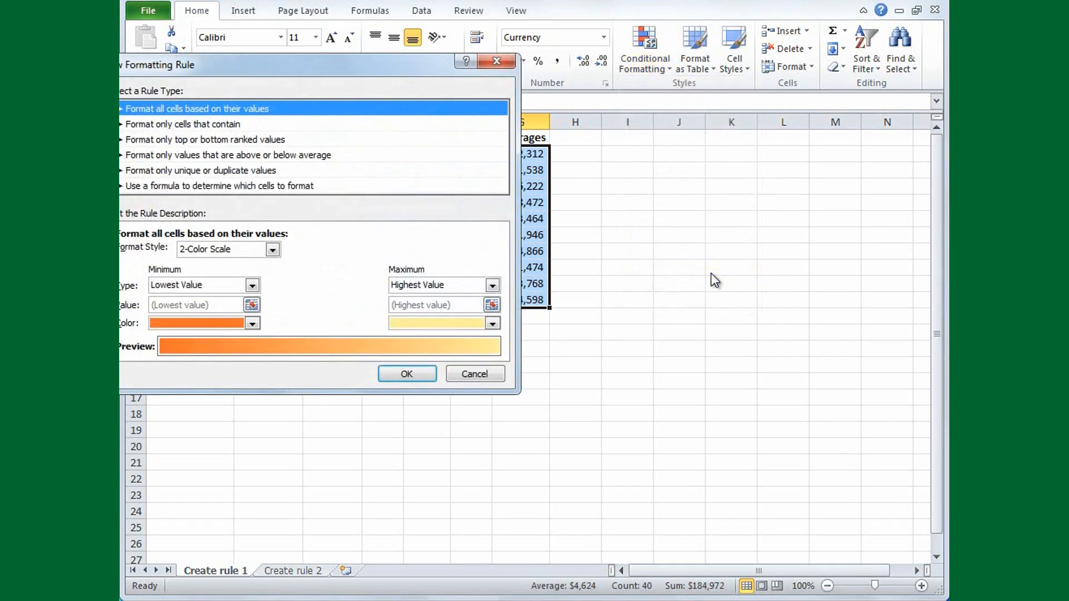
left_click_drag(382, 65, 626, 68)
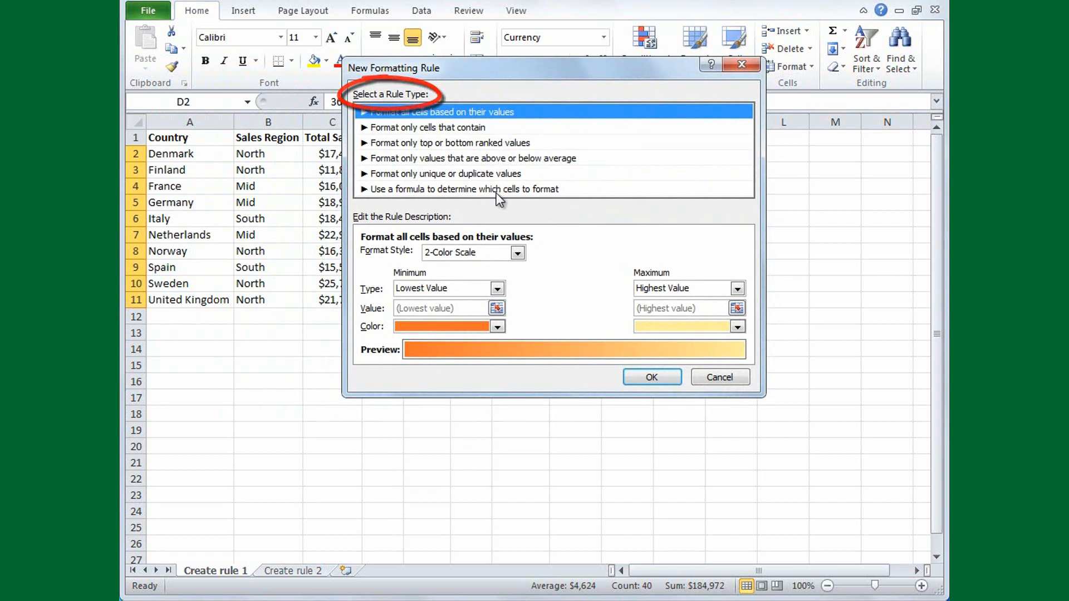
left_click(500, 159)
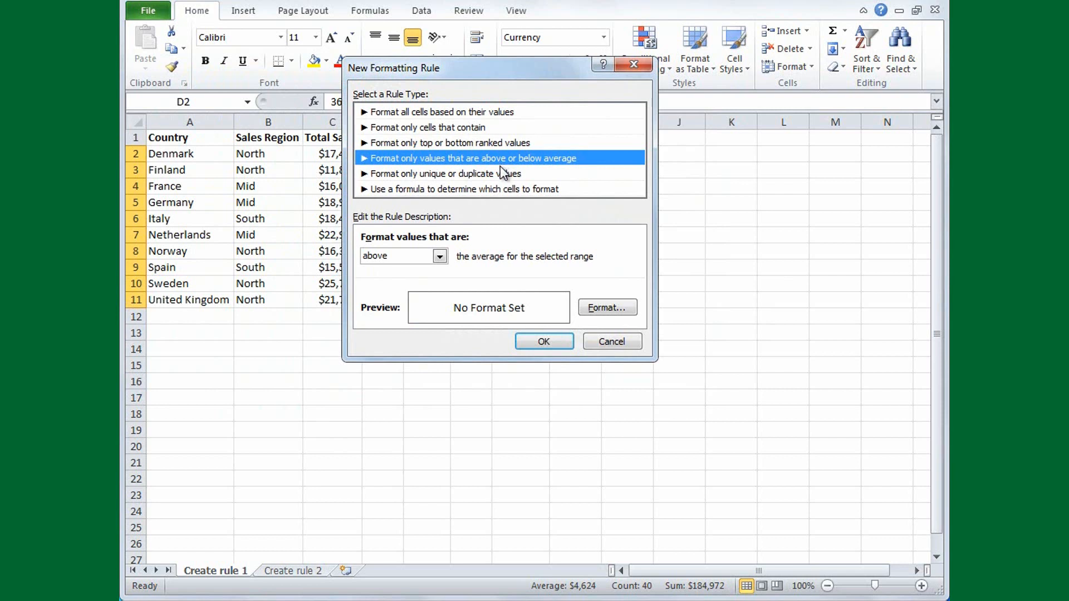
left_click(440, 256)
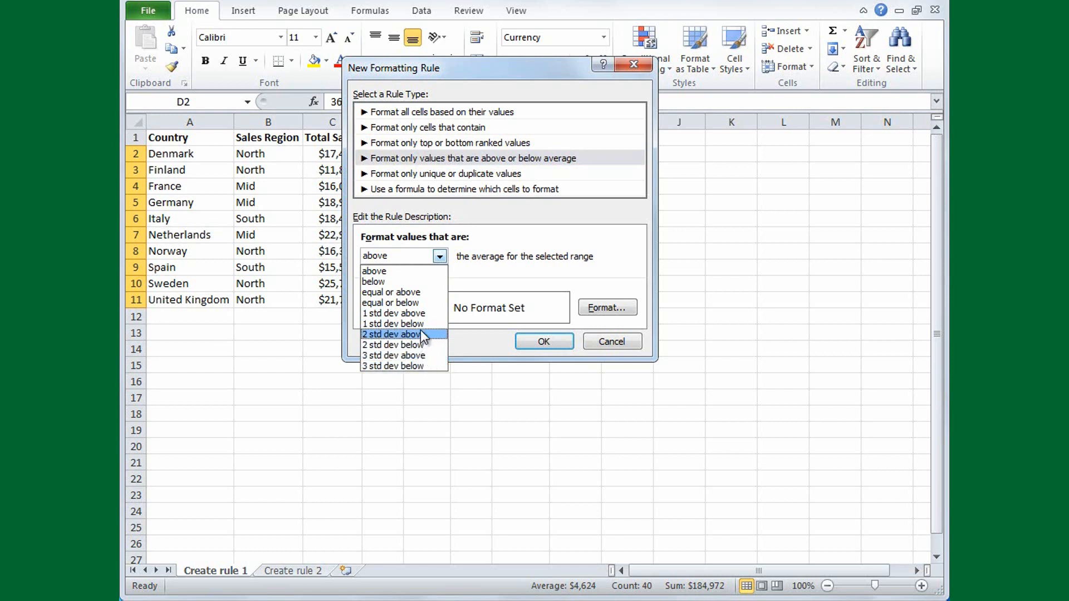
left_click(420, 305)
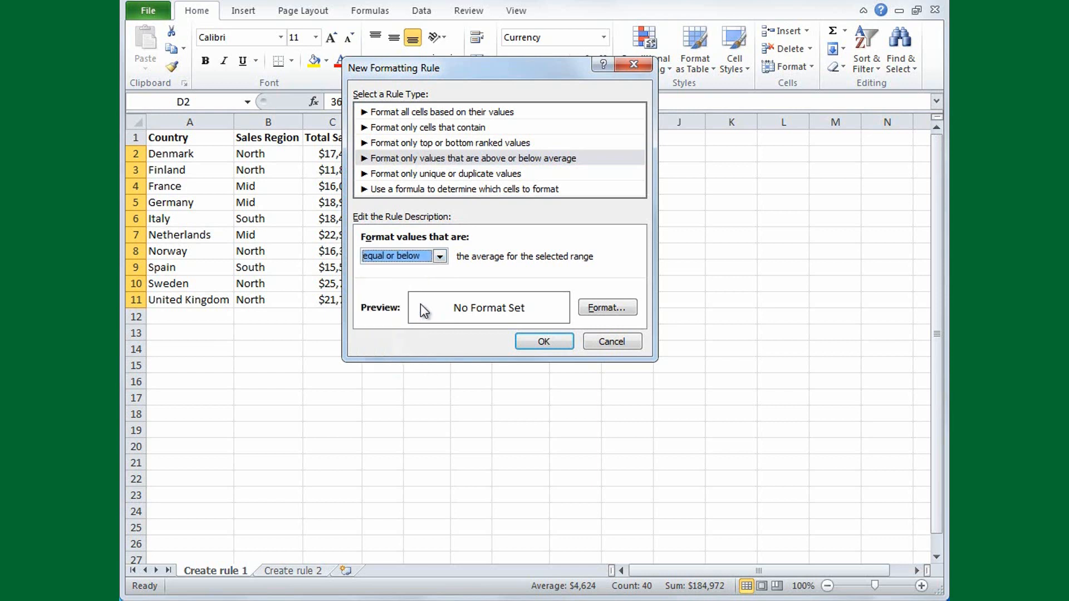
Step: Format the new average rule's cells with a white font and a standard orange fill, and apply it to the range
left_click(591, 313)
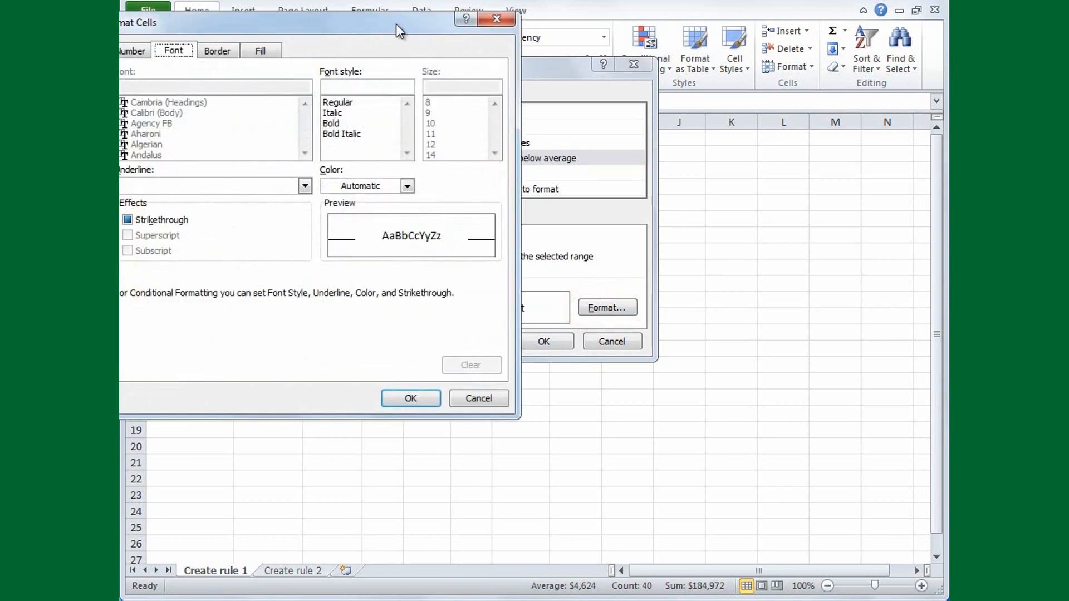
left_click_drag(396, 24, 498, 26)
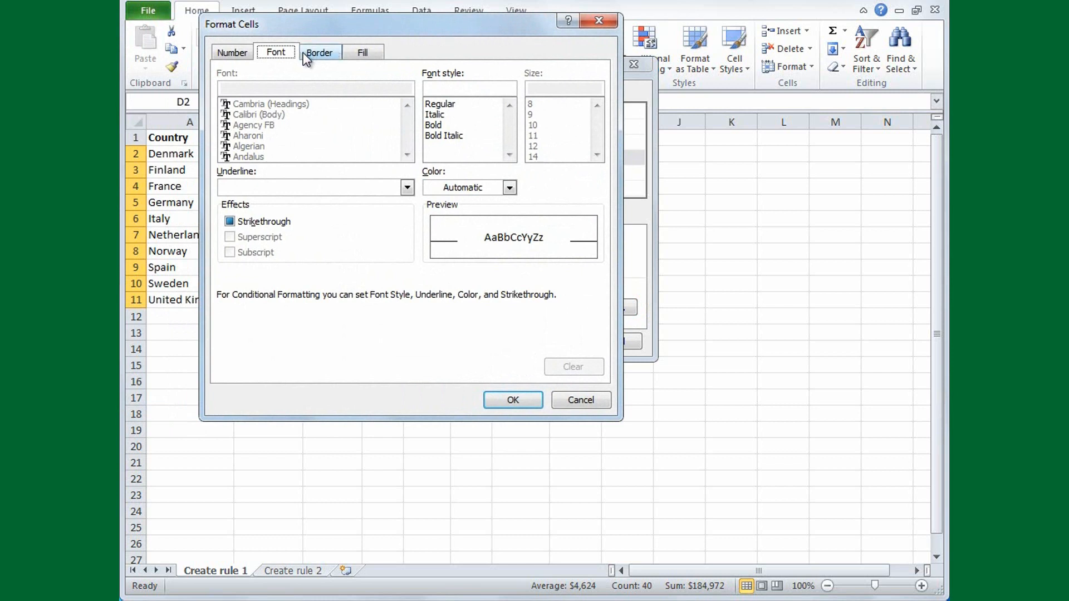
left_click(509, 188)
left_click(431, 239)
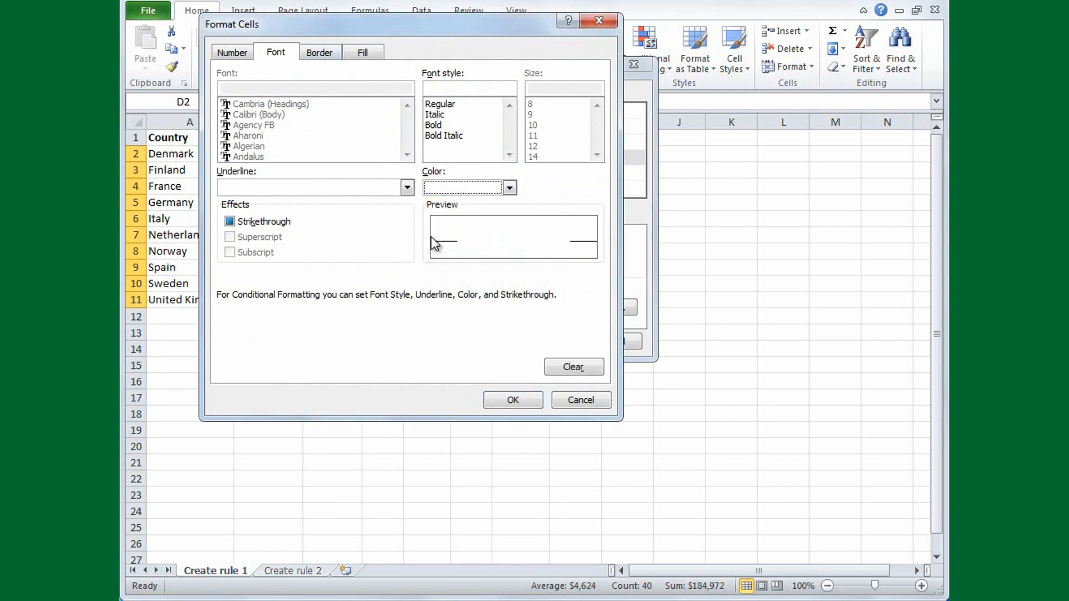
left_click(371, 51)
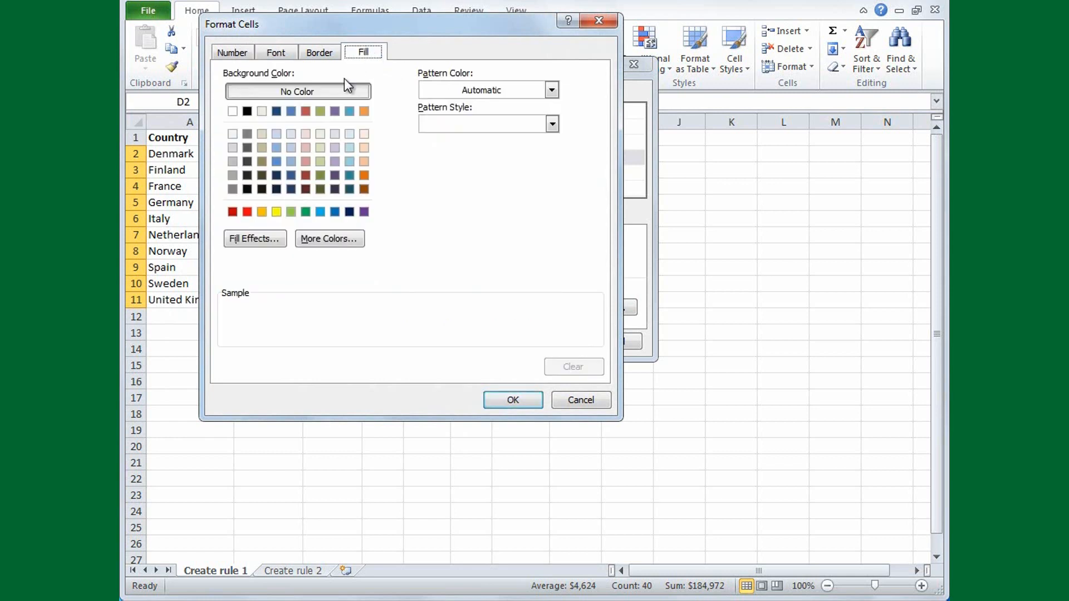
left_click(262, 212)
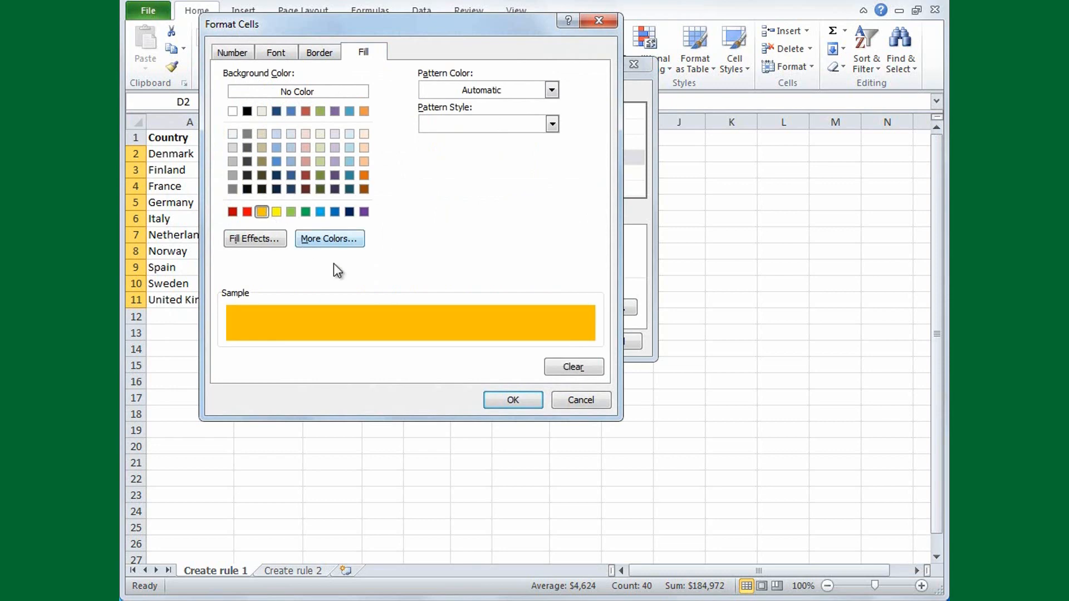
left_click(511, 402)
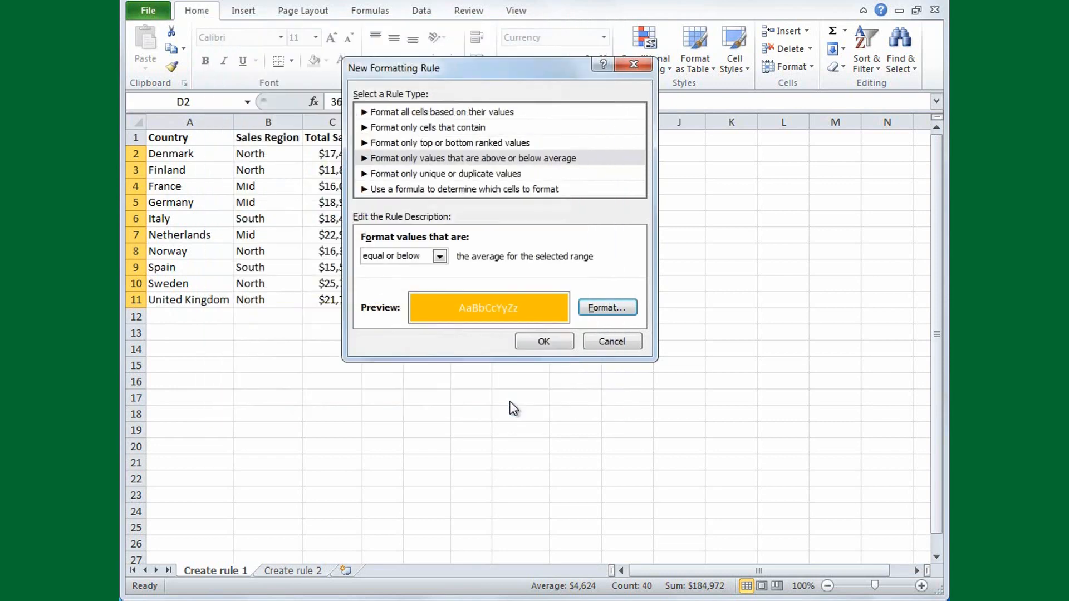
left_click(548, 346)
left_click(462, 349)
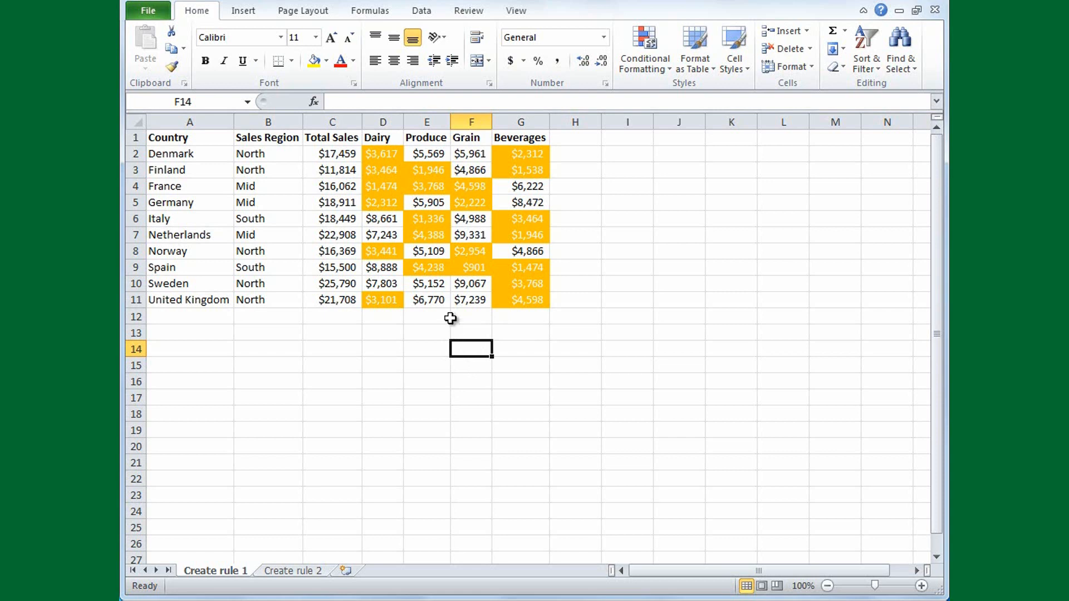
Step: Edit the equal-or-below-average rule on D2:G11 to use the Automatic font color, and apply the change
left_click(376, 154)
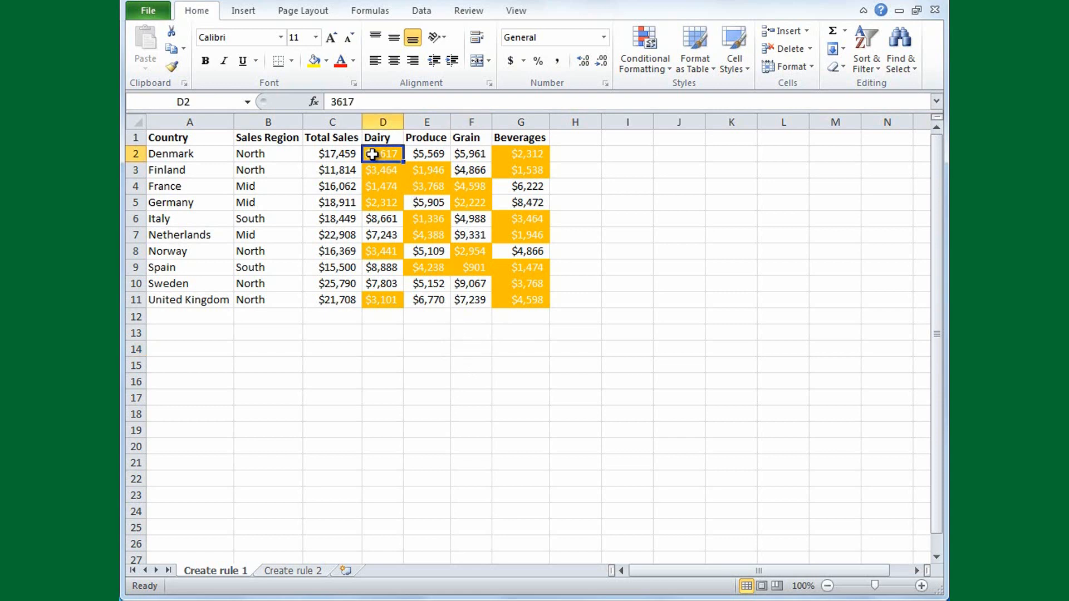
left_click_drag(402, 161, 507, 299)
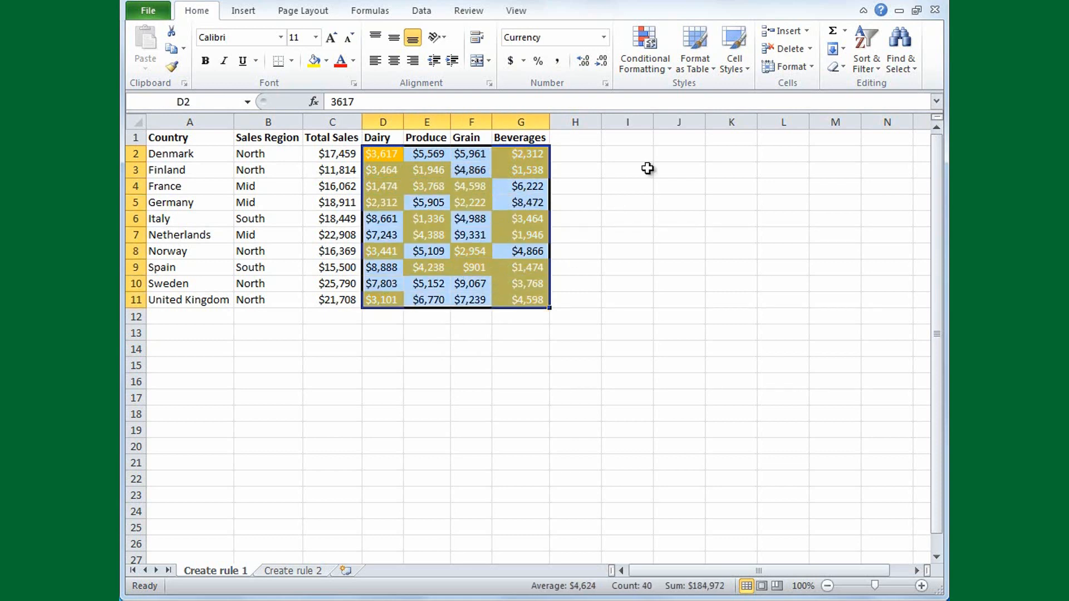
left_click(668, 77)
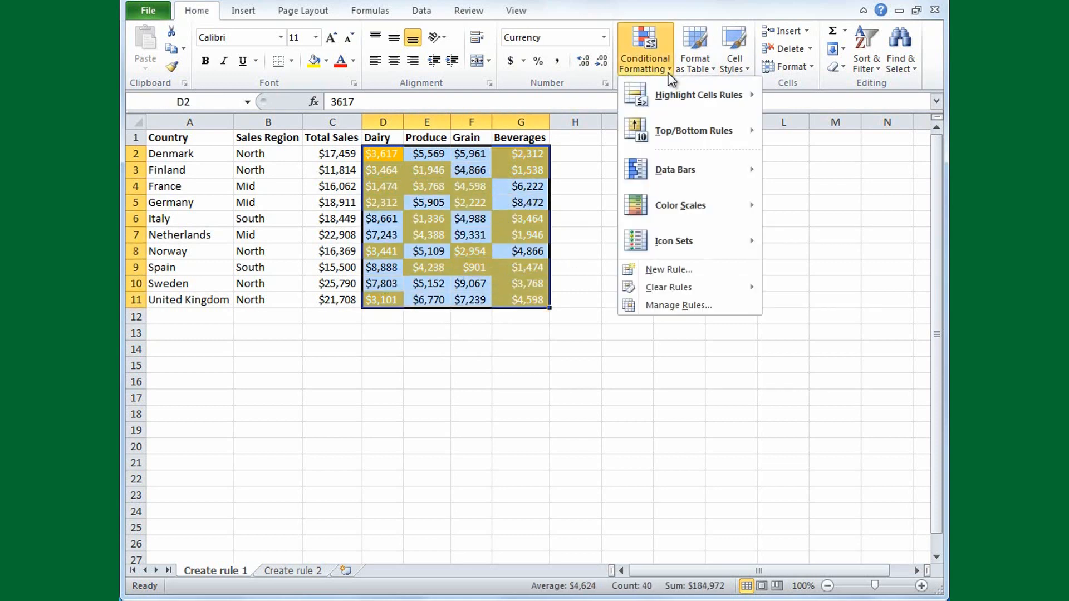
mouse_move(707, 248)
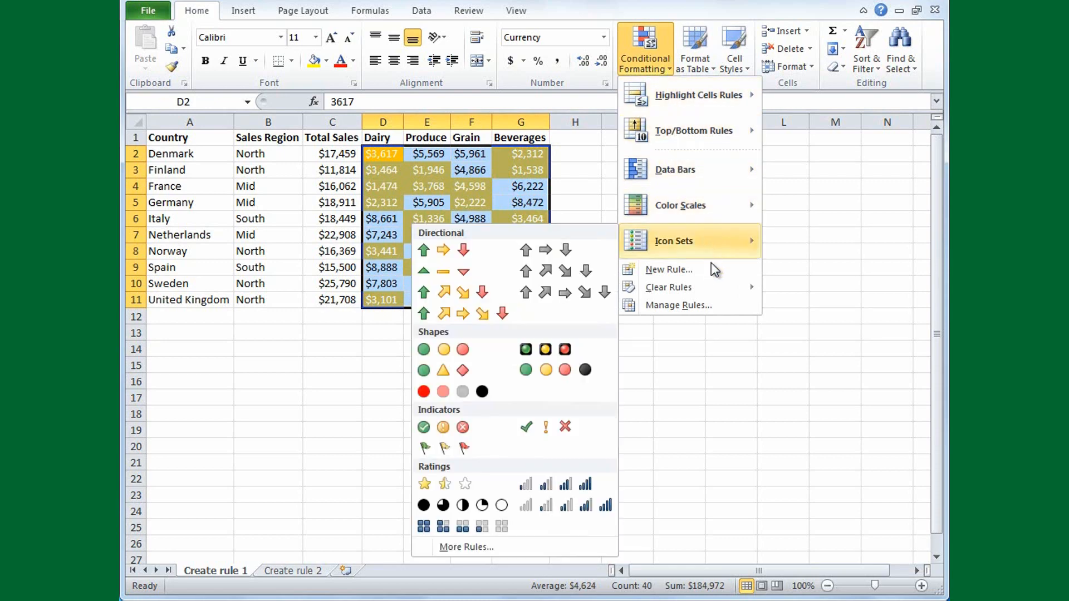
left_click(718, 306)
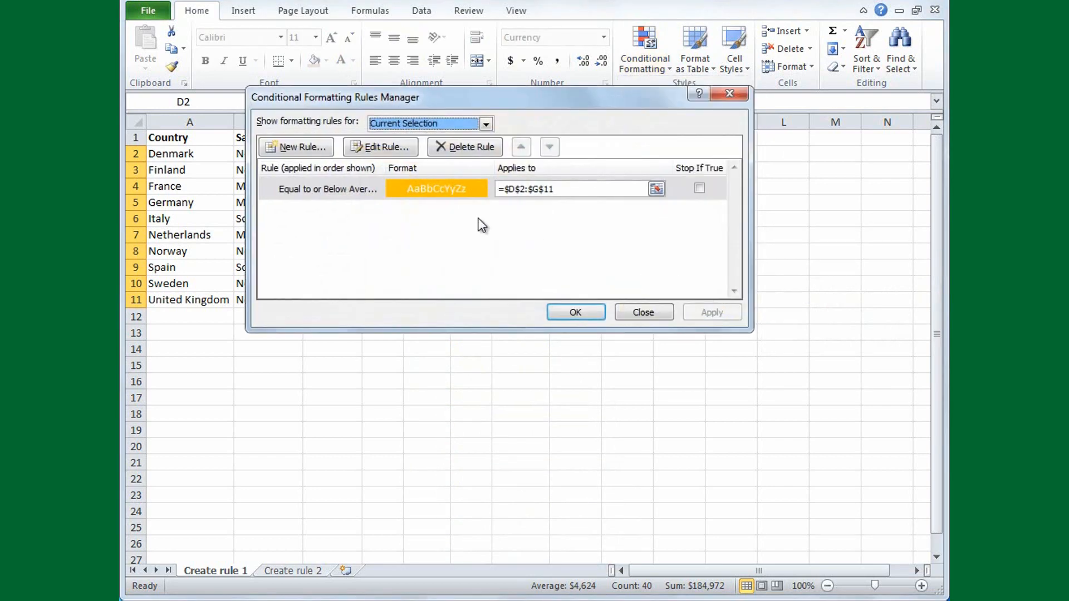
left_click(352, 188)
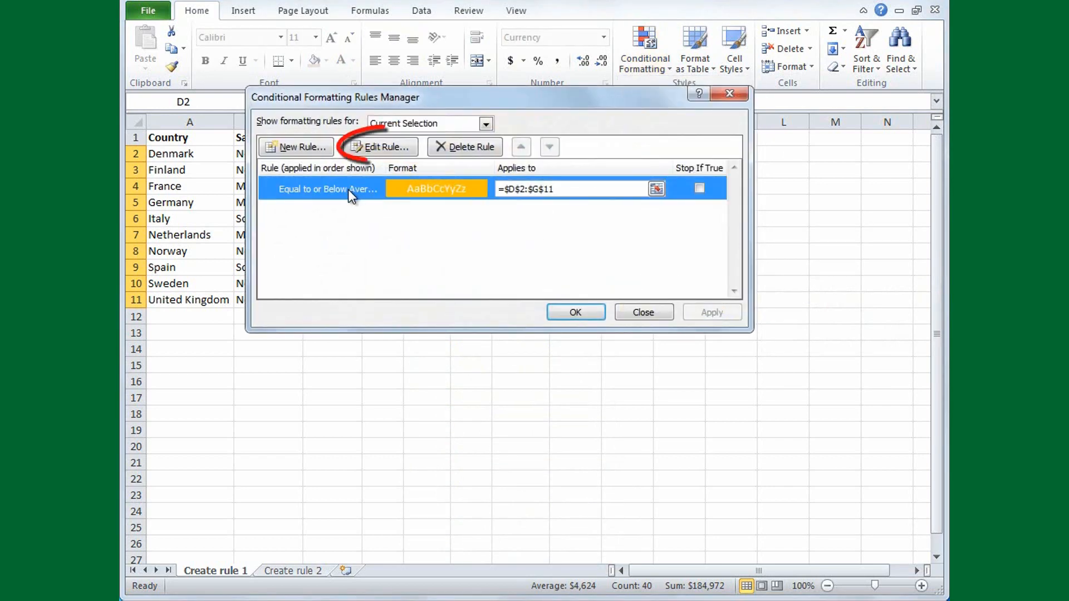
left_click(382, 148)
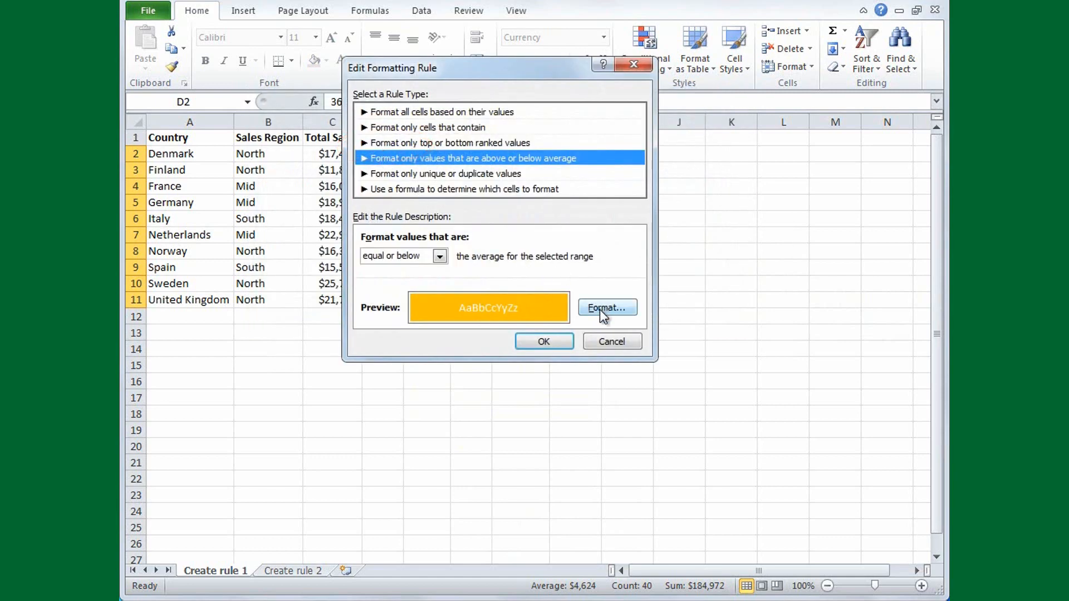
left_click(604, 310)
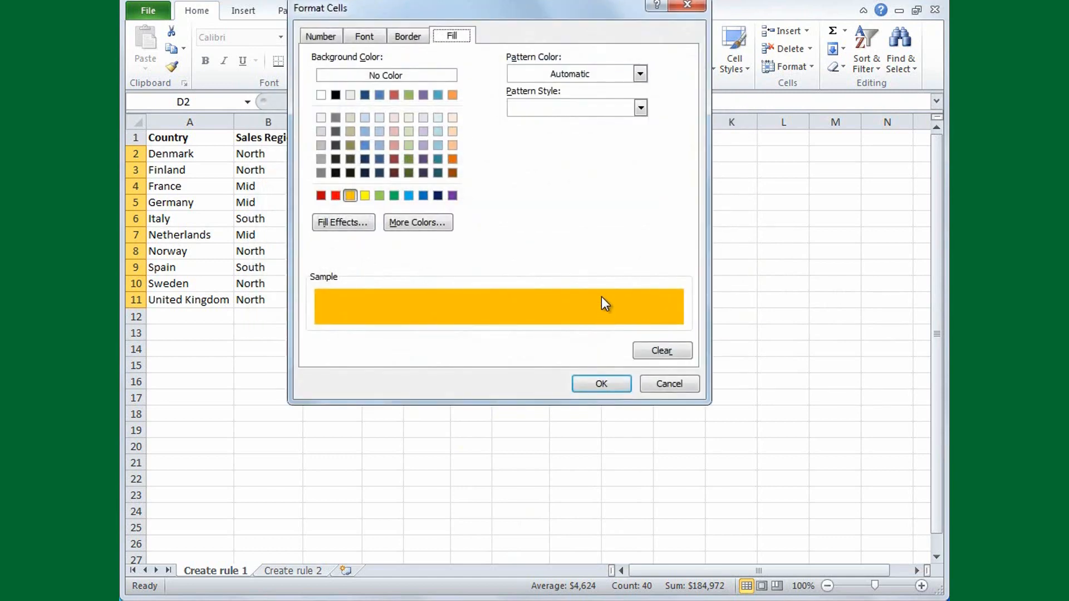
left_click(363, 38)
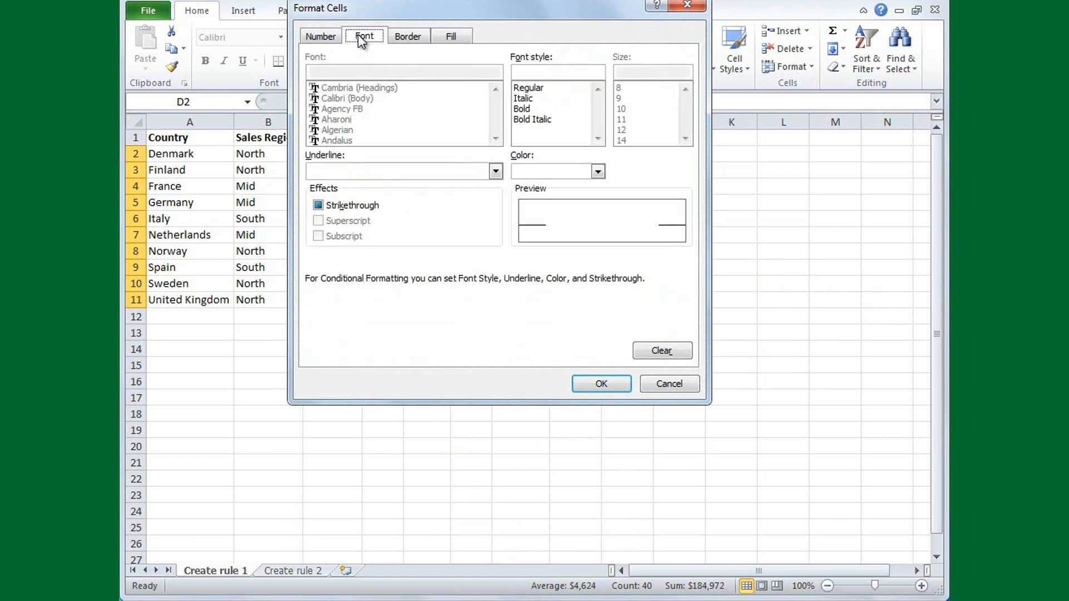
left_click(598, 174)
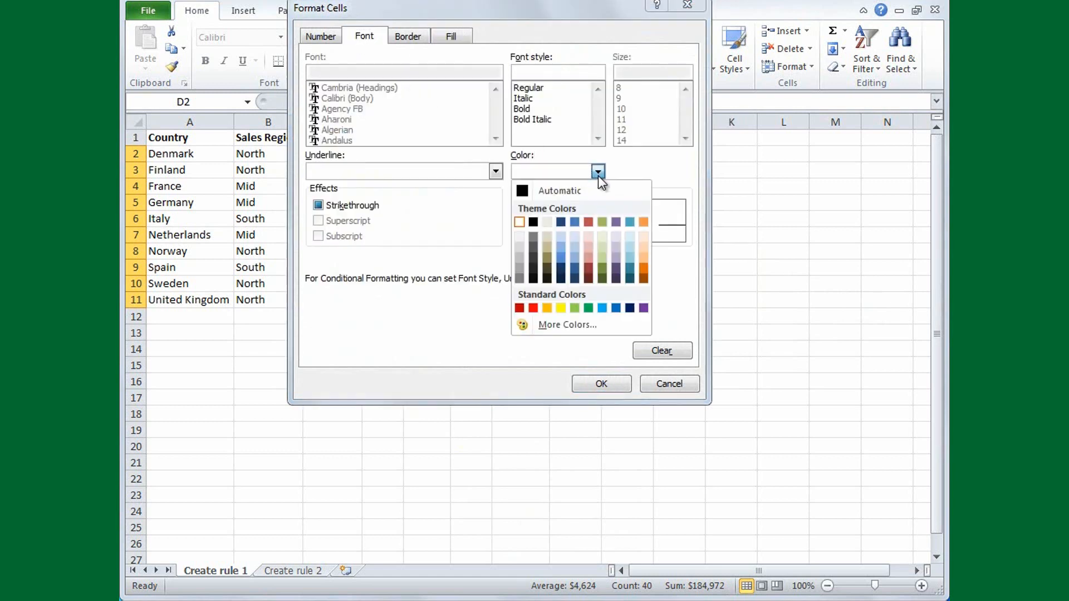
left_click(529, 190)
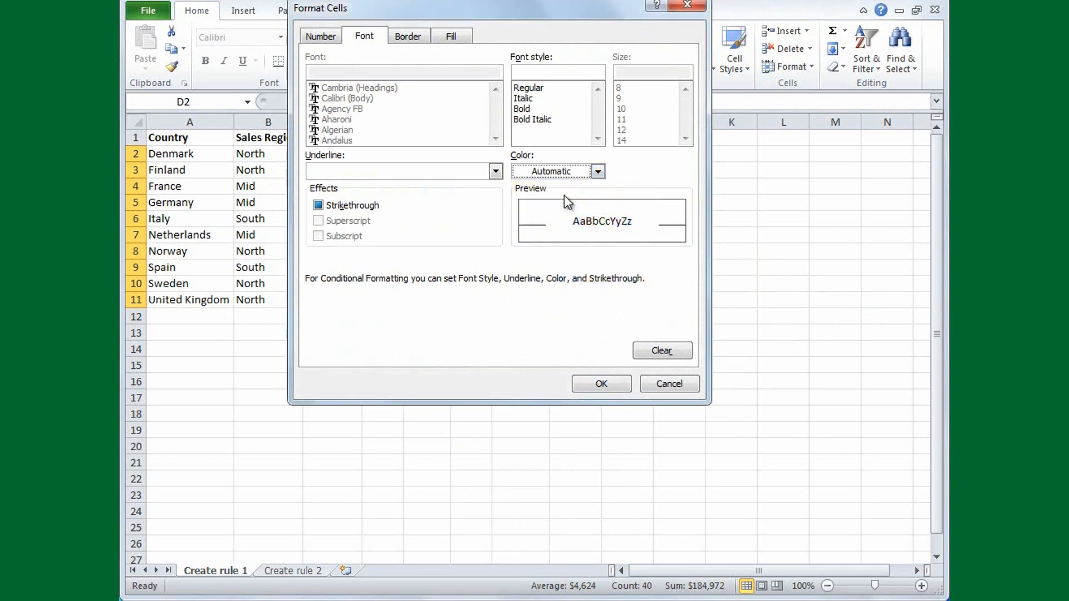
left_click(601, 384)
left_click(558, 343)
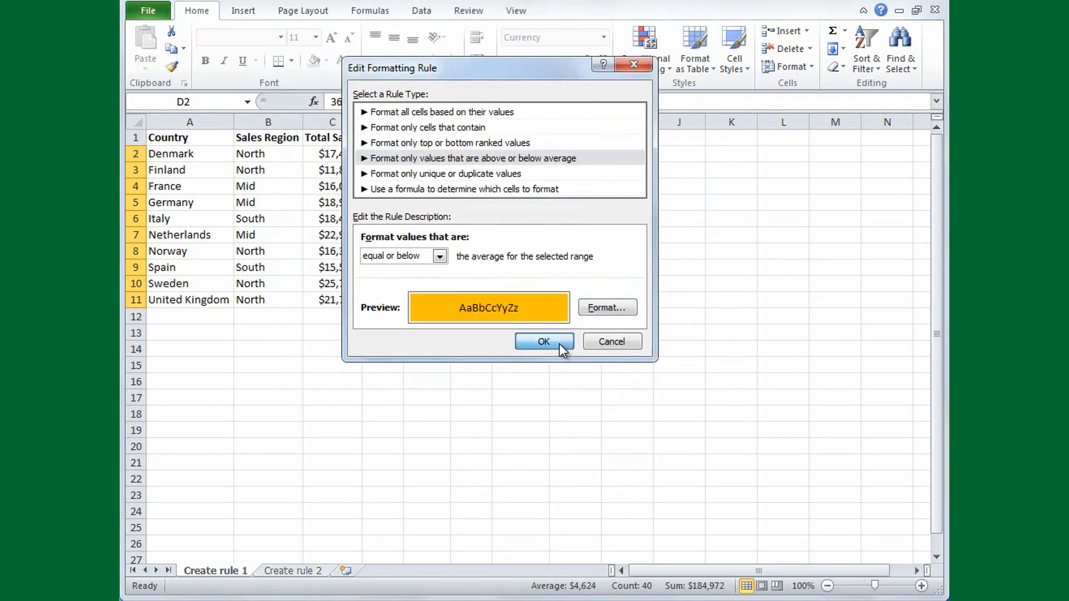
left_click(584, 316)
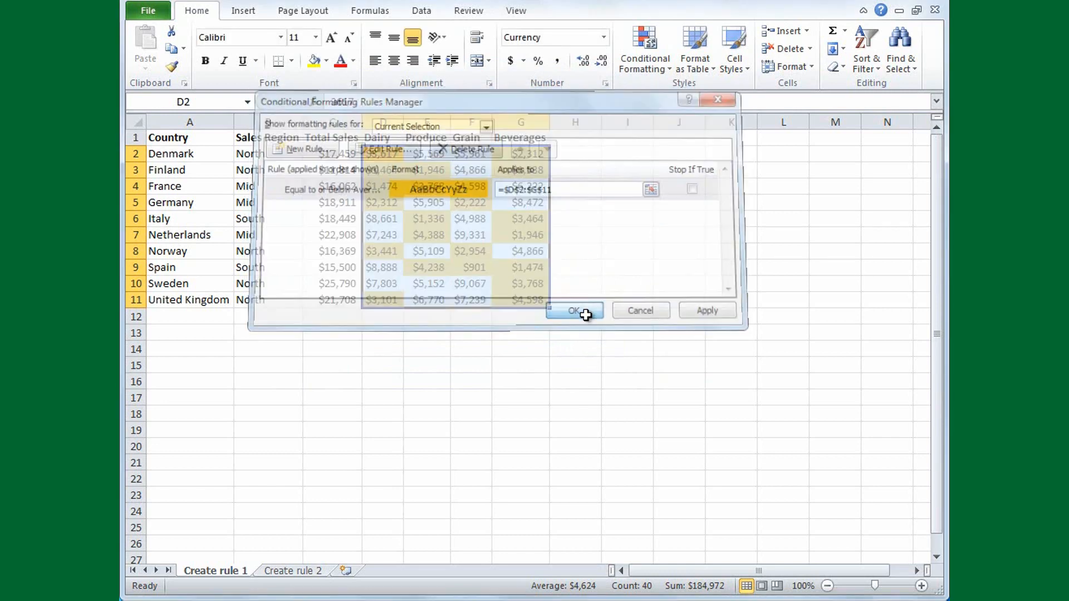
Step: Start a new formatting rule for the measurements in B2:B9 on the Create rule 2 sheet, using the Icon Sets format style
left_click(465, 349)
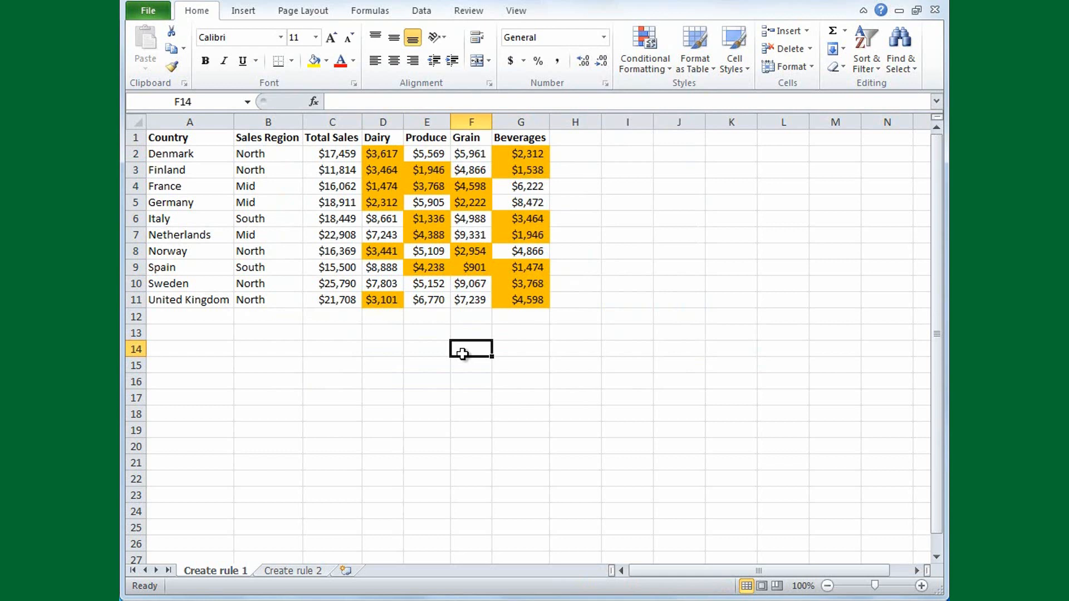
key("ctrl+Page_Down")
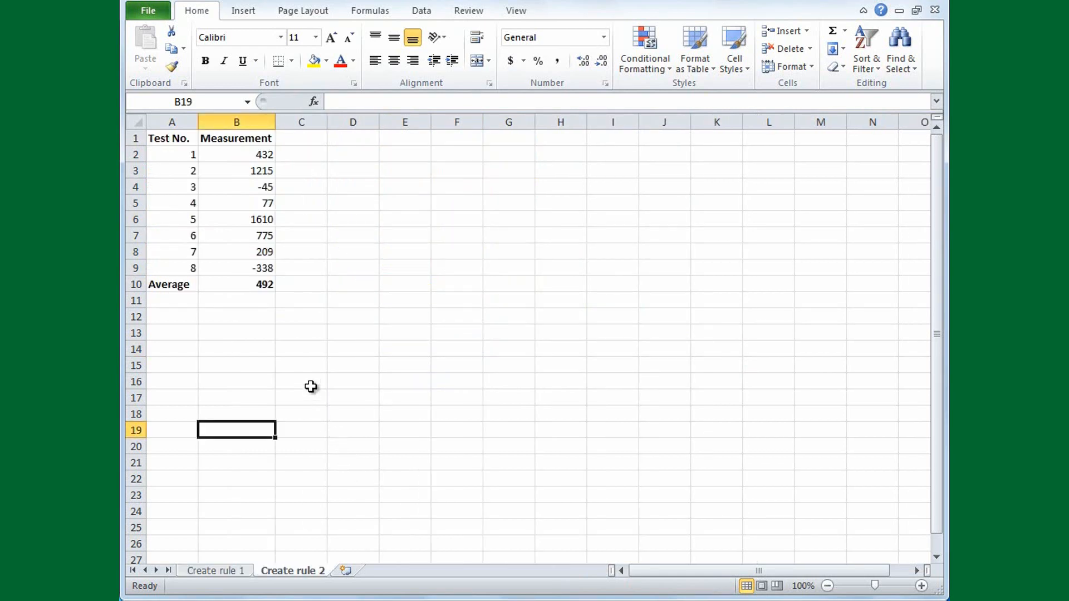
left_click_drag(263, 154, 248, 265)
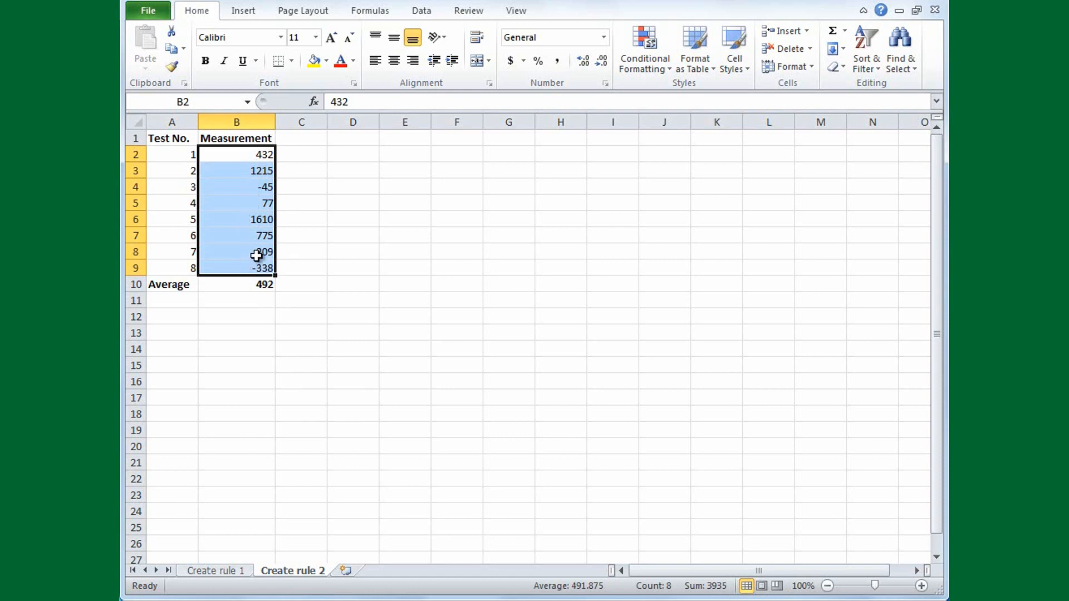
left_click(670, 70)
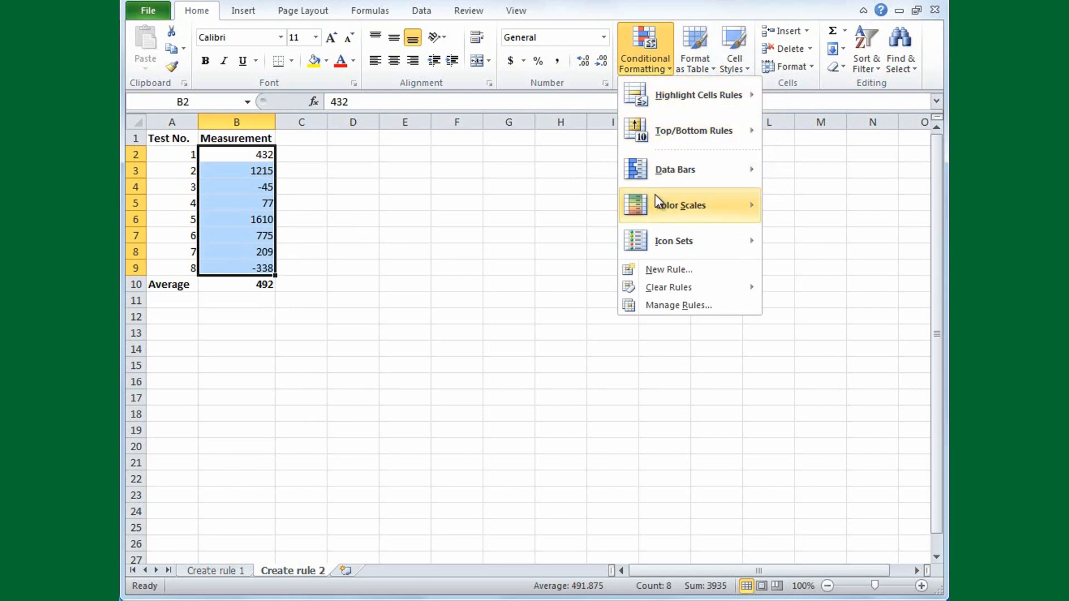
left_click(658, 269)
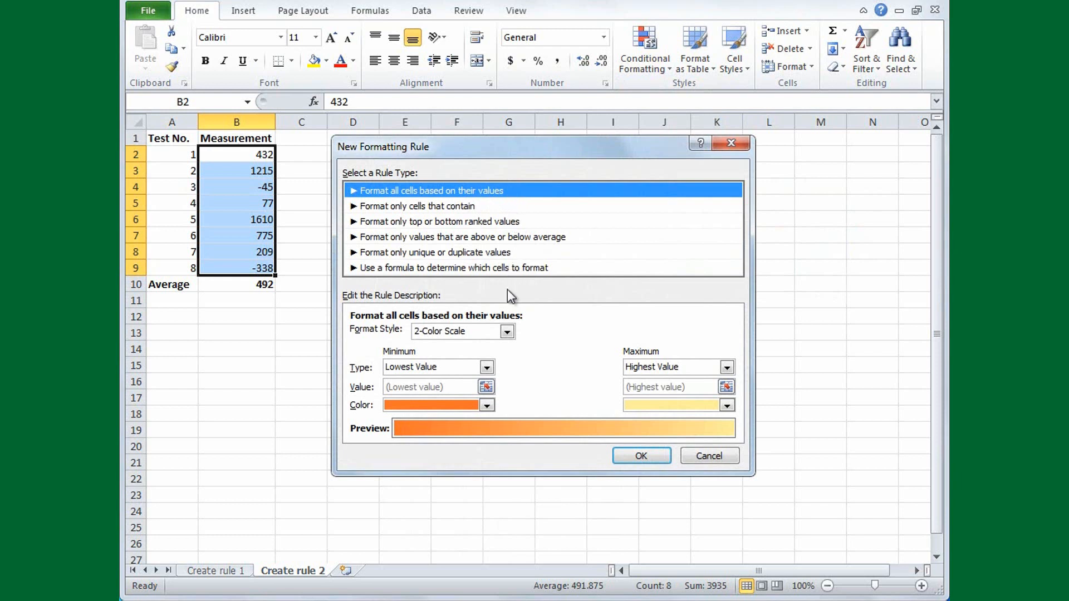
left_click(506, 333)
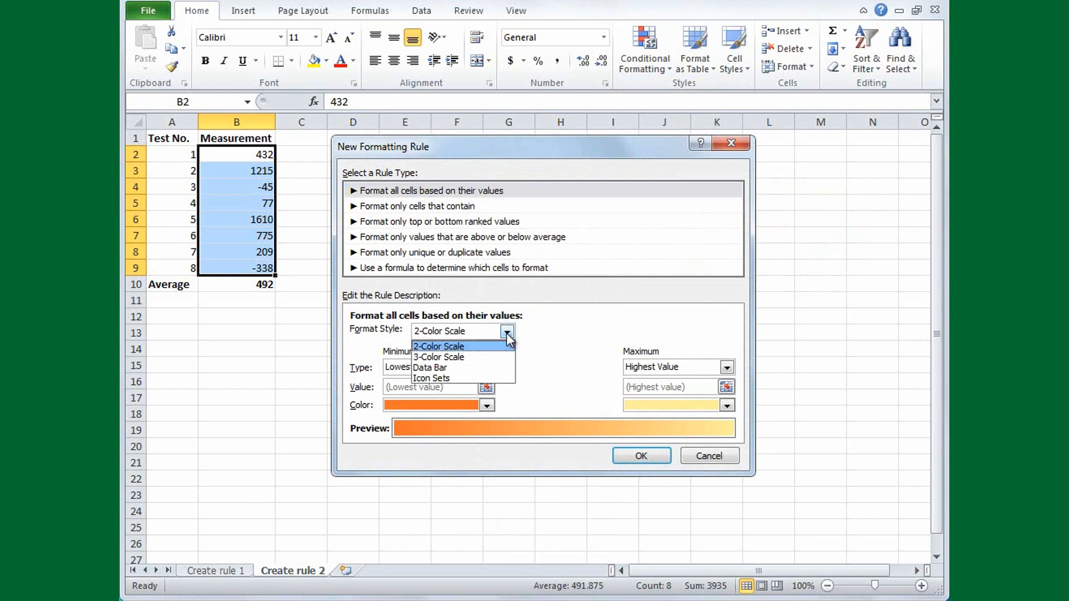
left_click(470, 377)
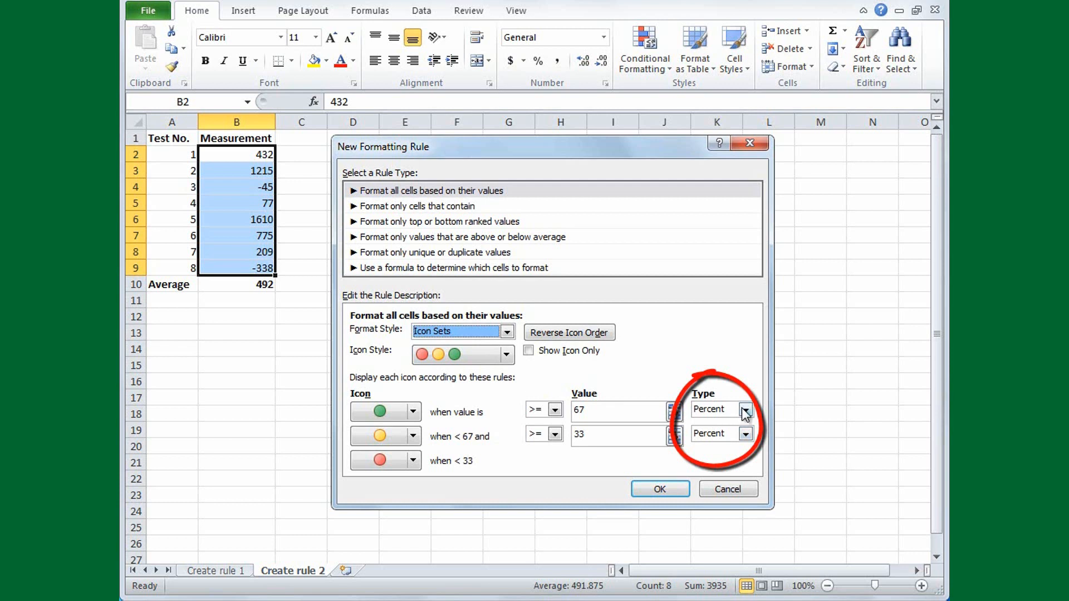
Step: Set the type of both icon thresholds in the new rule to Number instead of Percent
left_click(745, 411)
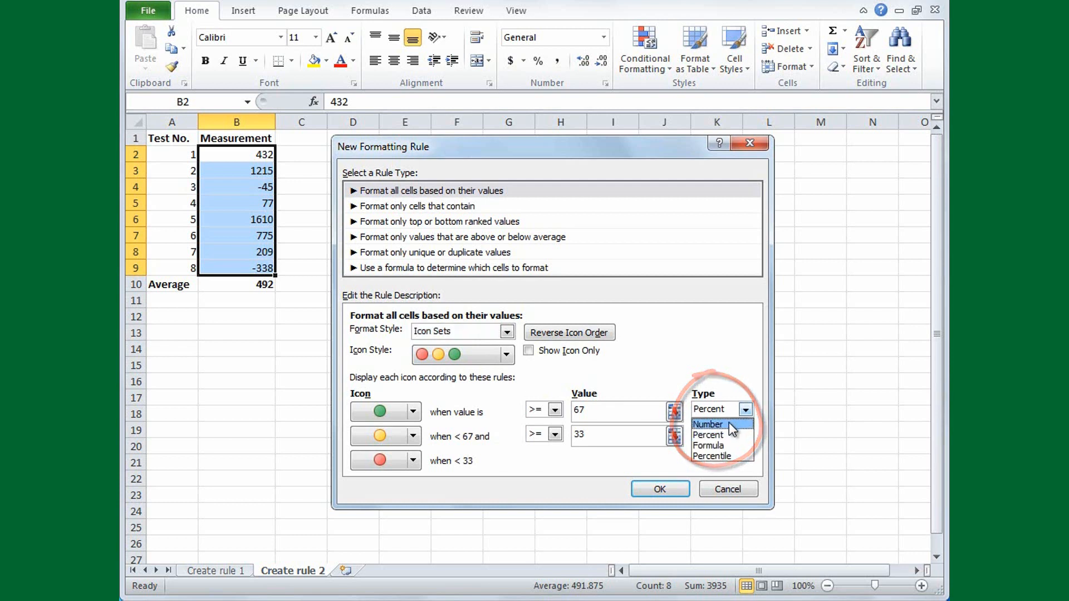
left_click(730, 422)
left_click(745, 436)
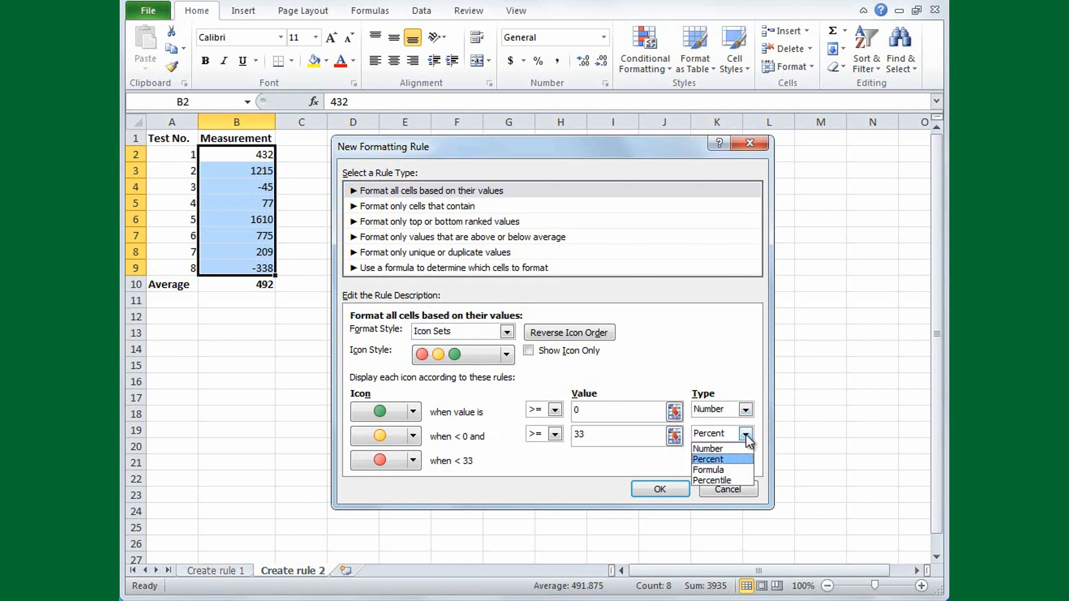
left_click(723, 447)
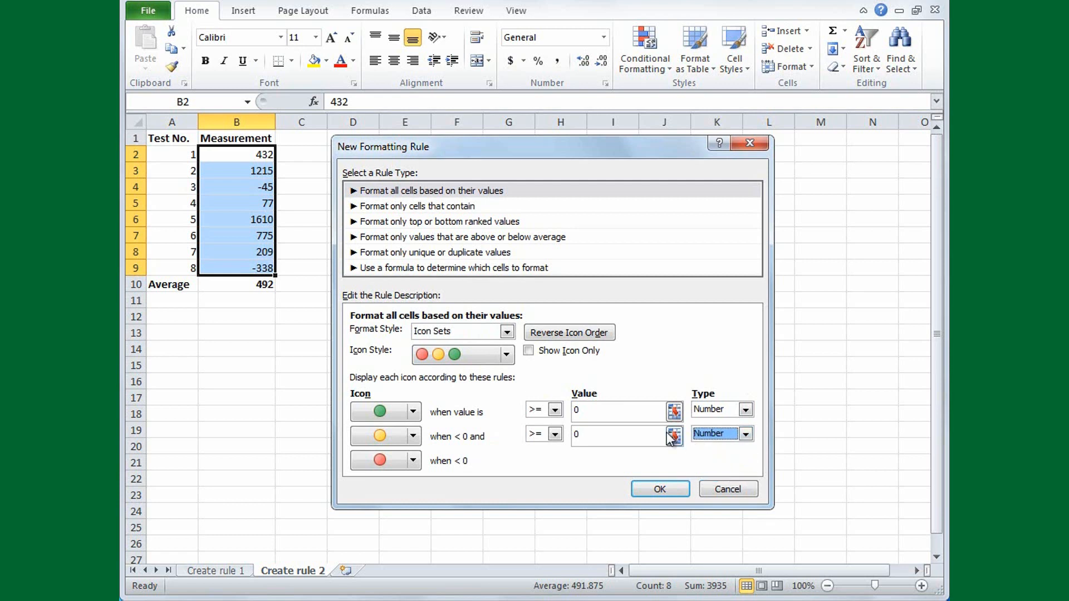
Step: Set the first icon's threshold to >= 1000 and have it show No Cell Icon
double_click(577, 411)
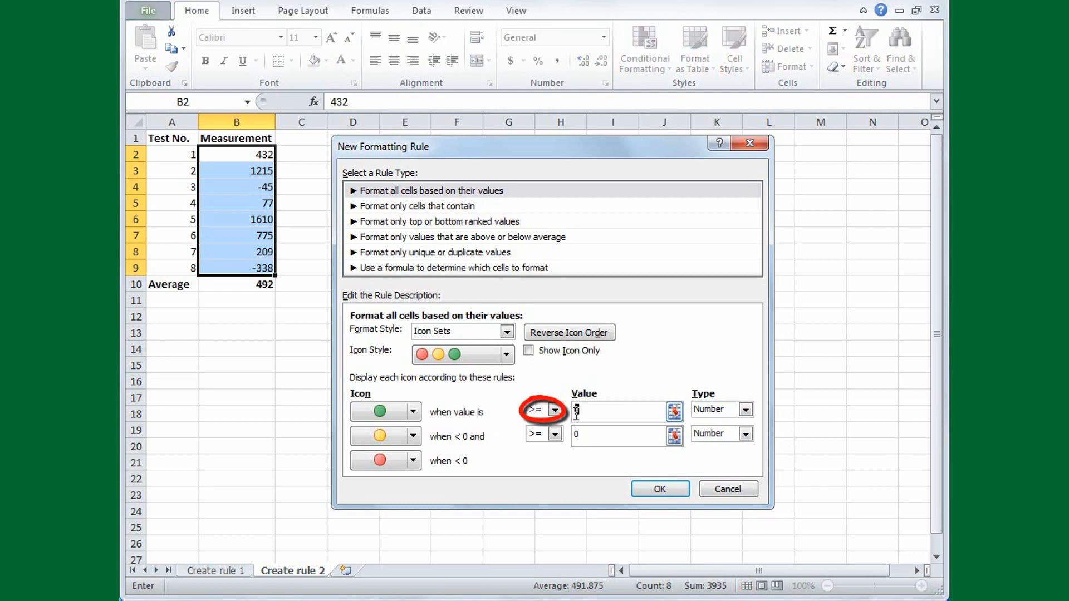
type("1000")
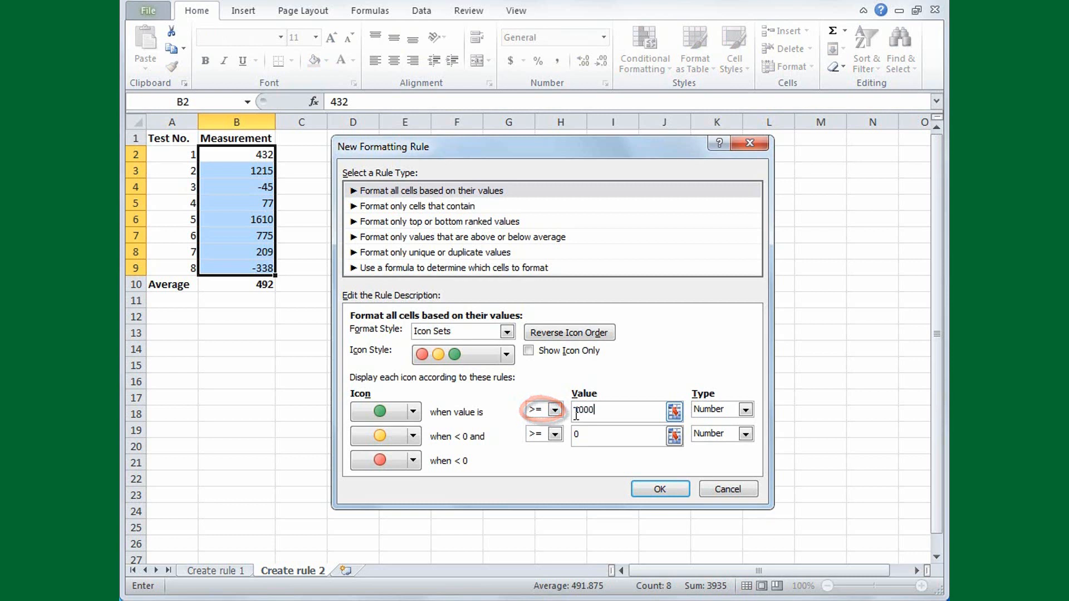
left_click(413, 412)
left_click(429, 438)
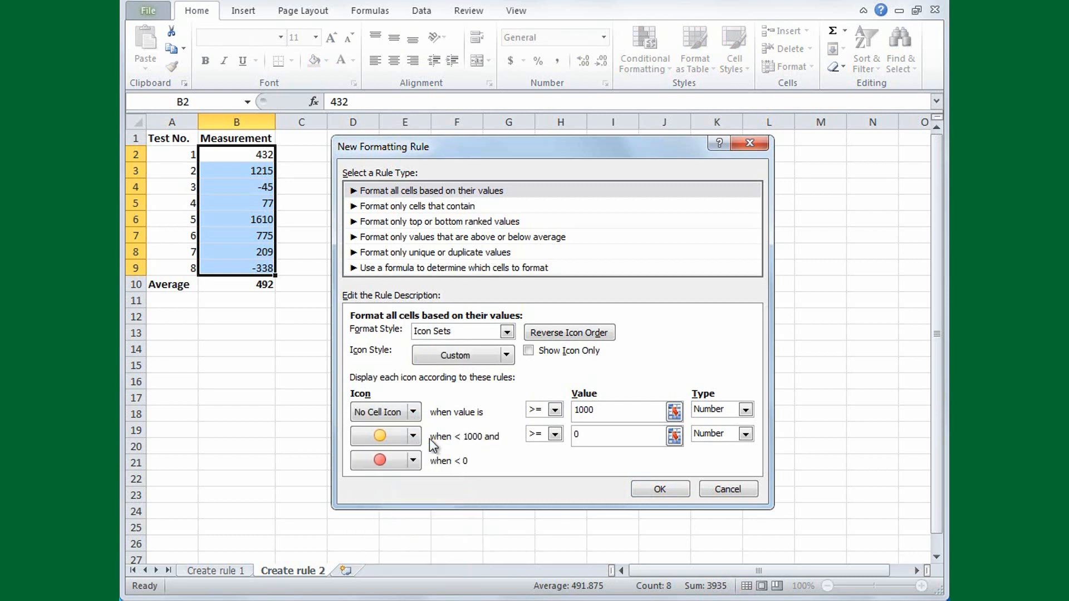
Step: Set the second icon's threshold to >= 200 and change its icon to the green circle
left_click(576, 435)
type("200")
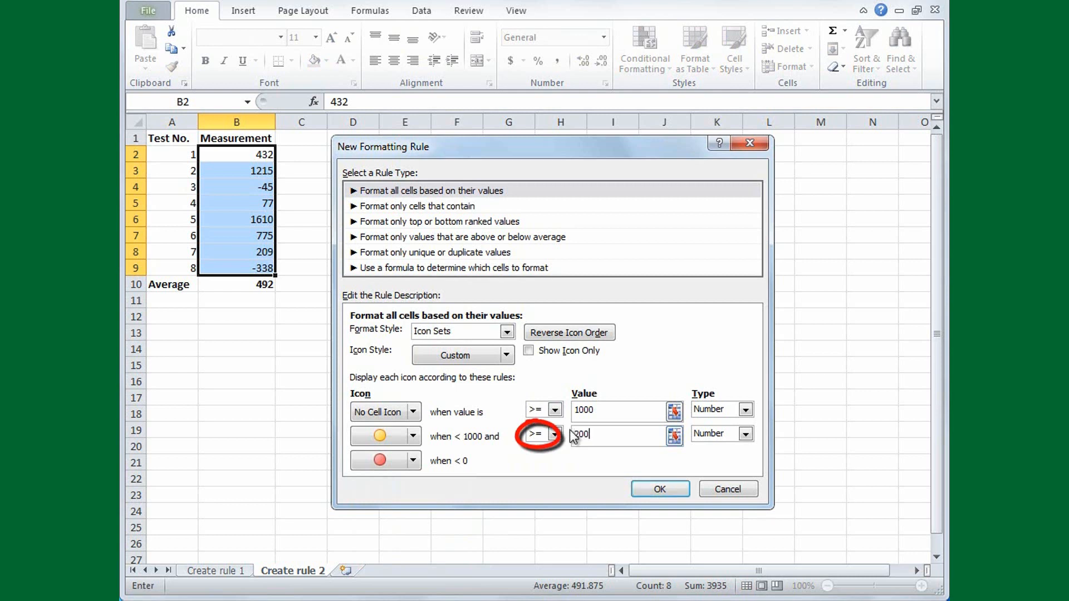
left_click(412, 436)
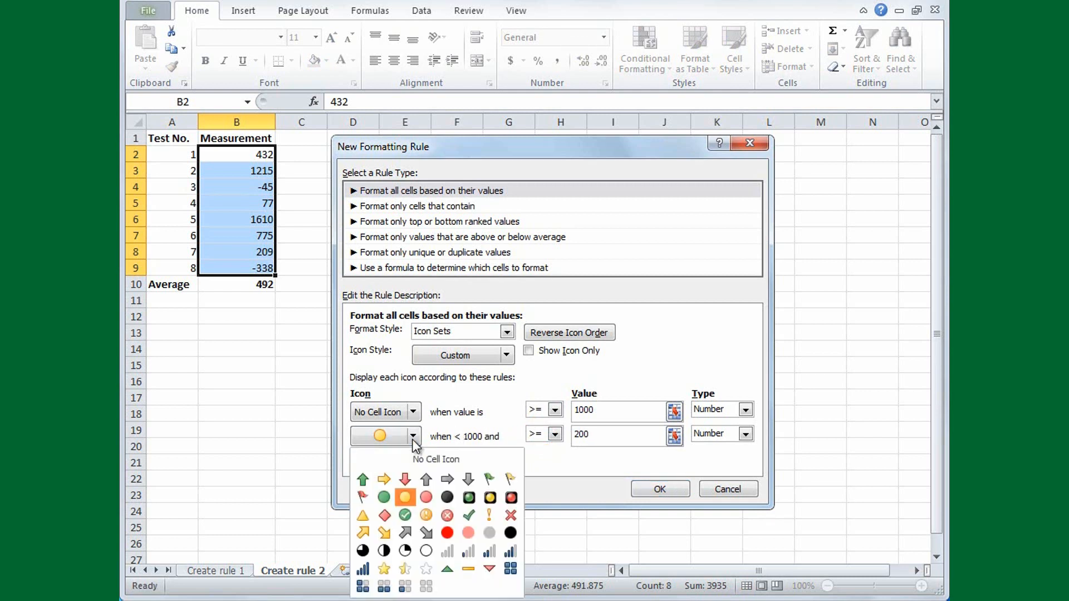
left_click(384, 496)
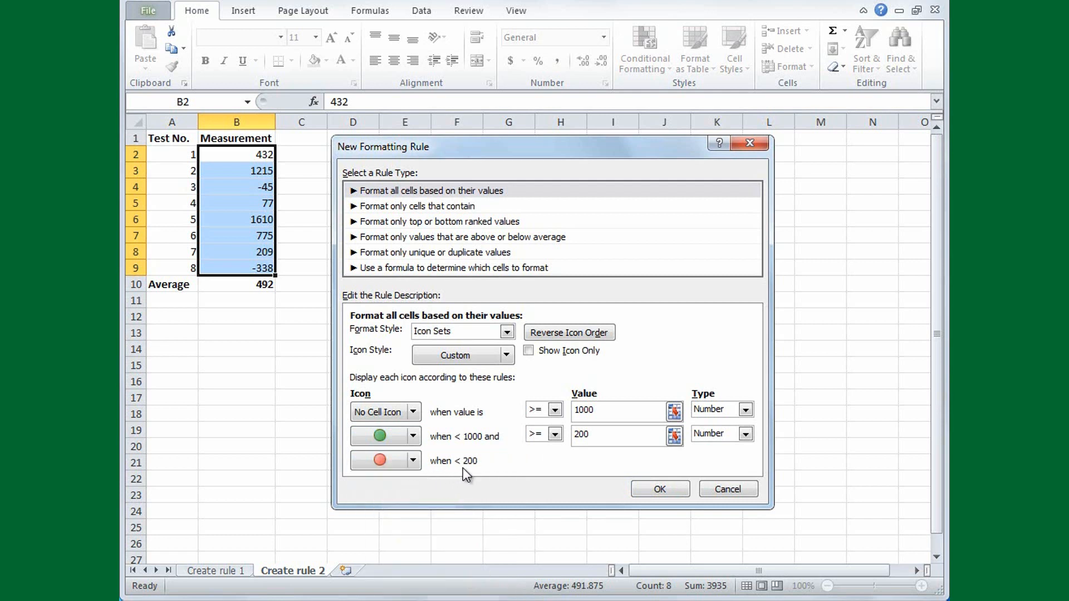
Step: Set the lowest range, values below 200, to No Cell Icon and apply the icon set rule to B2:B9
left_click(414, 461)
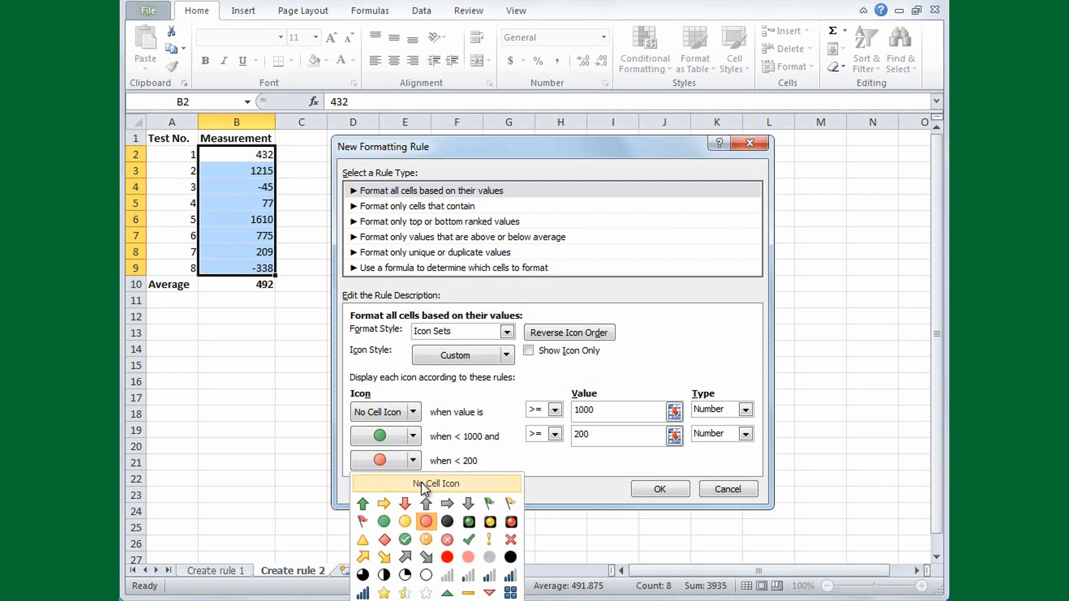
left_click(423, 483)
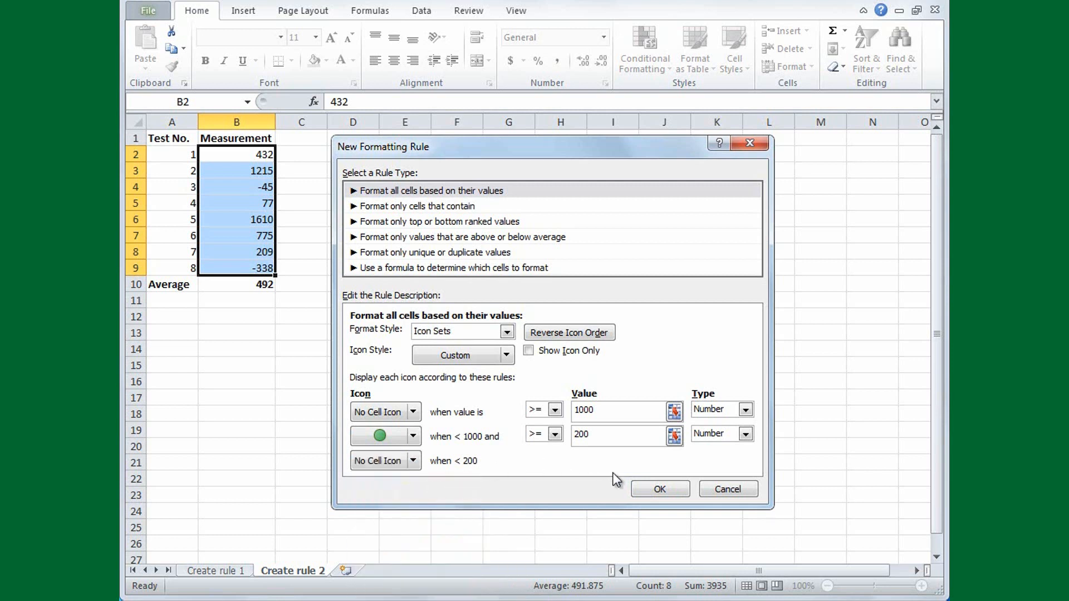
left_click(659, 489)
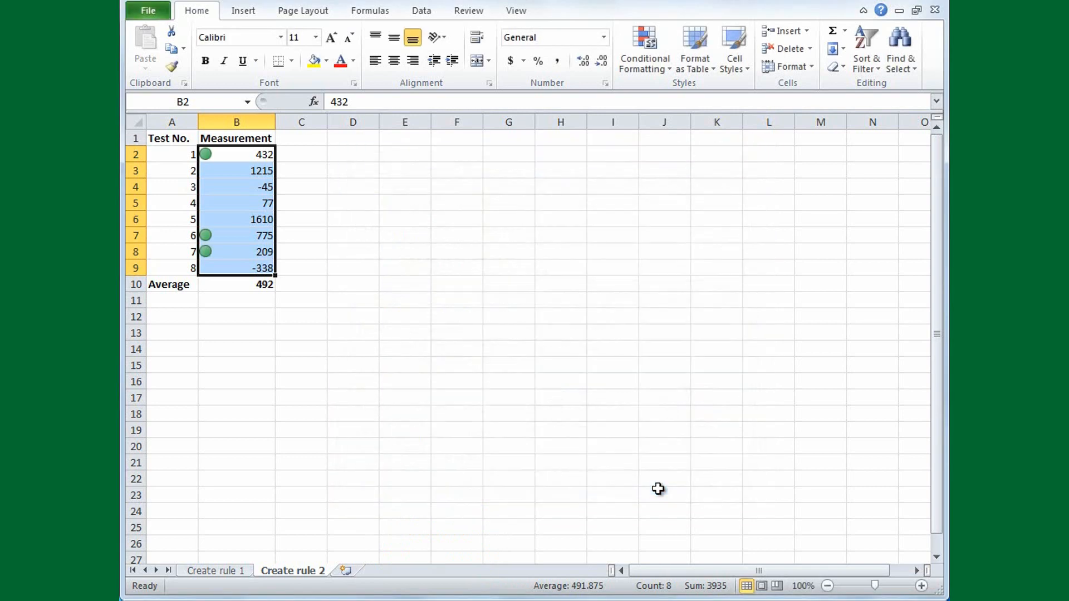